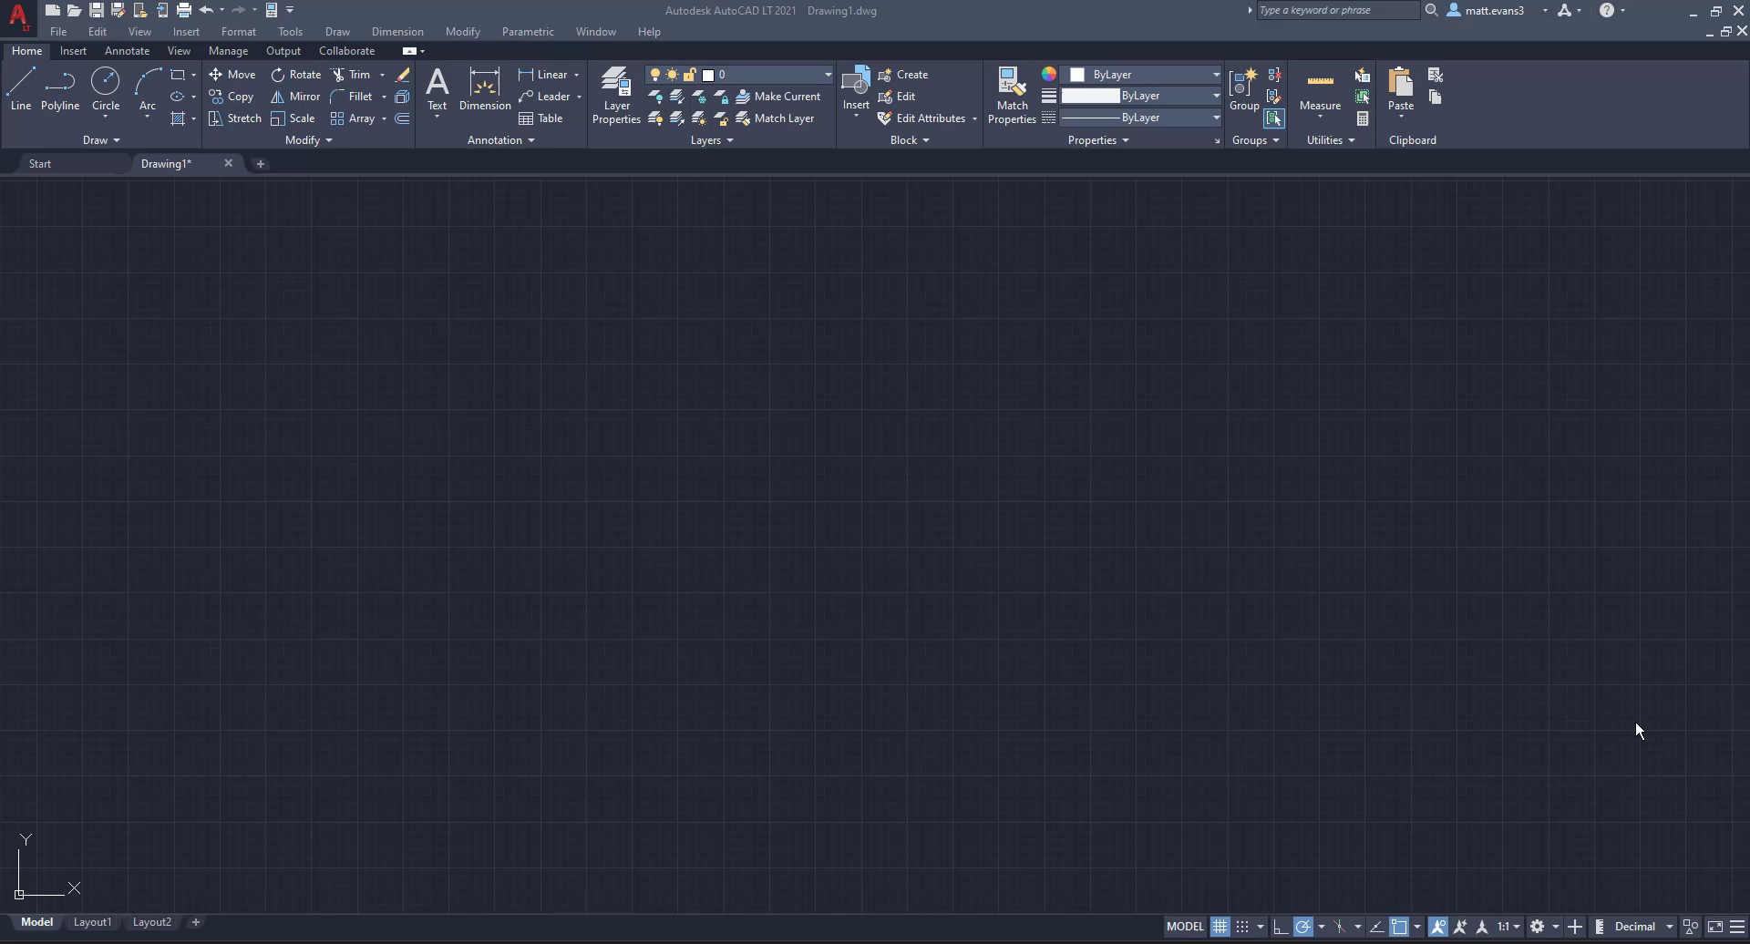
# Insert the dynamic block from the Insert gallery into the empty drawing
pyautogui.click(857, 109)
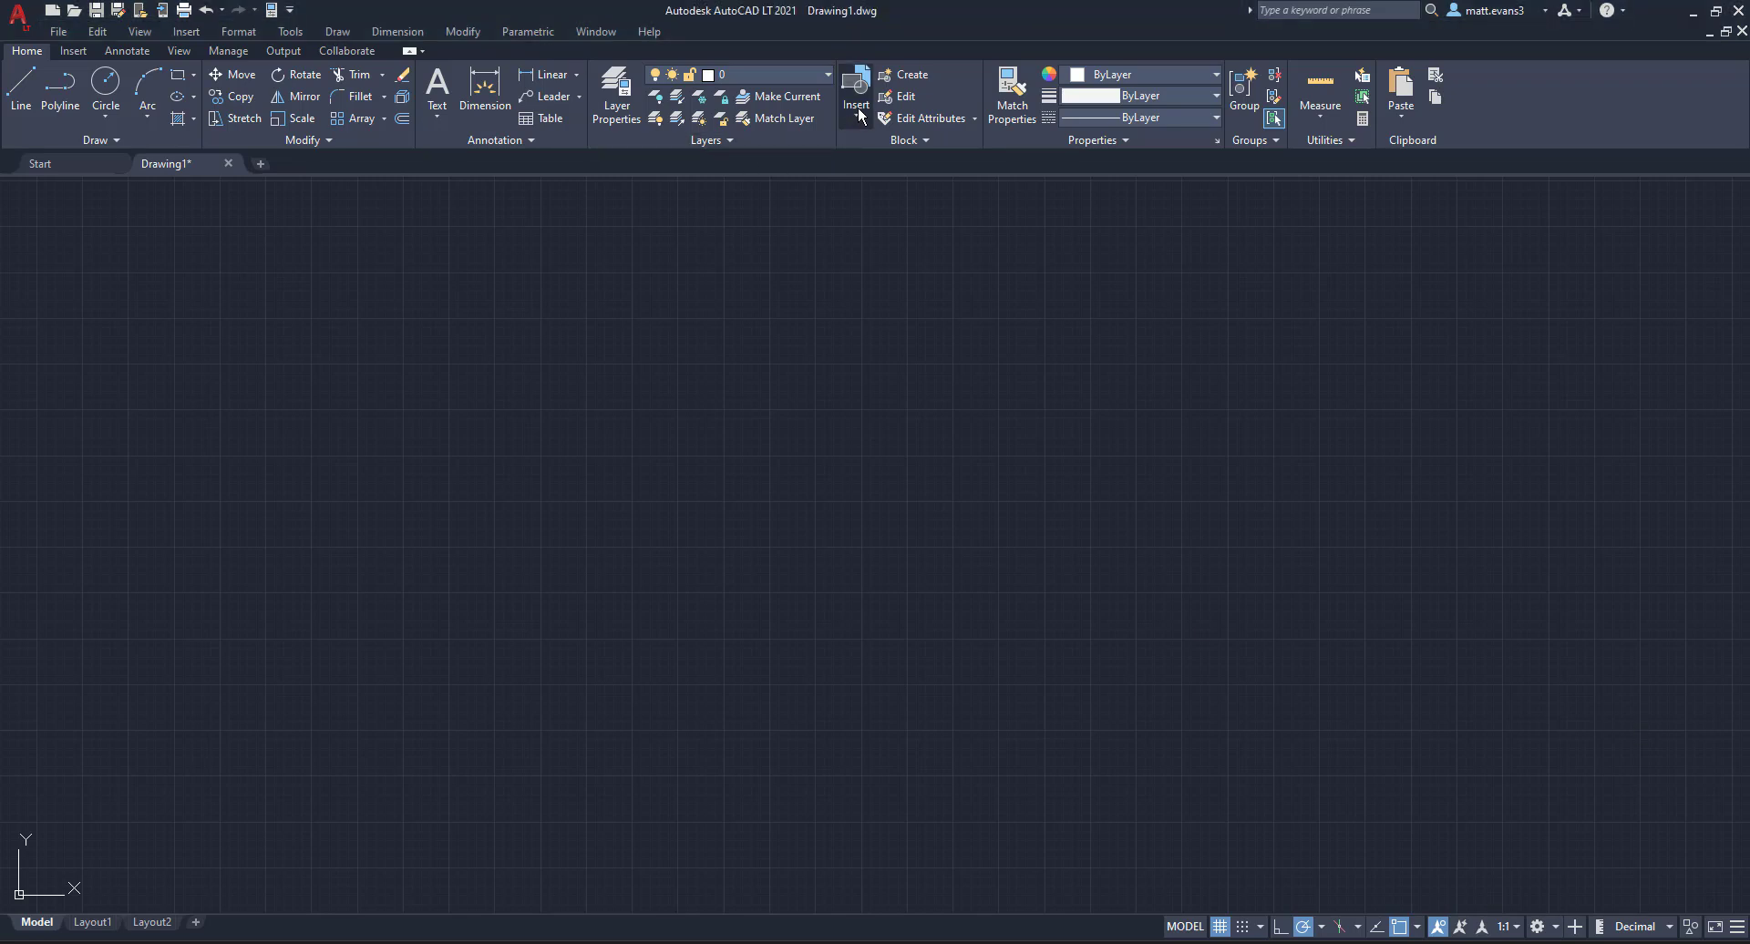
pyautogui.click(857, 106)
pyautogui.click(882, 166)
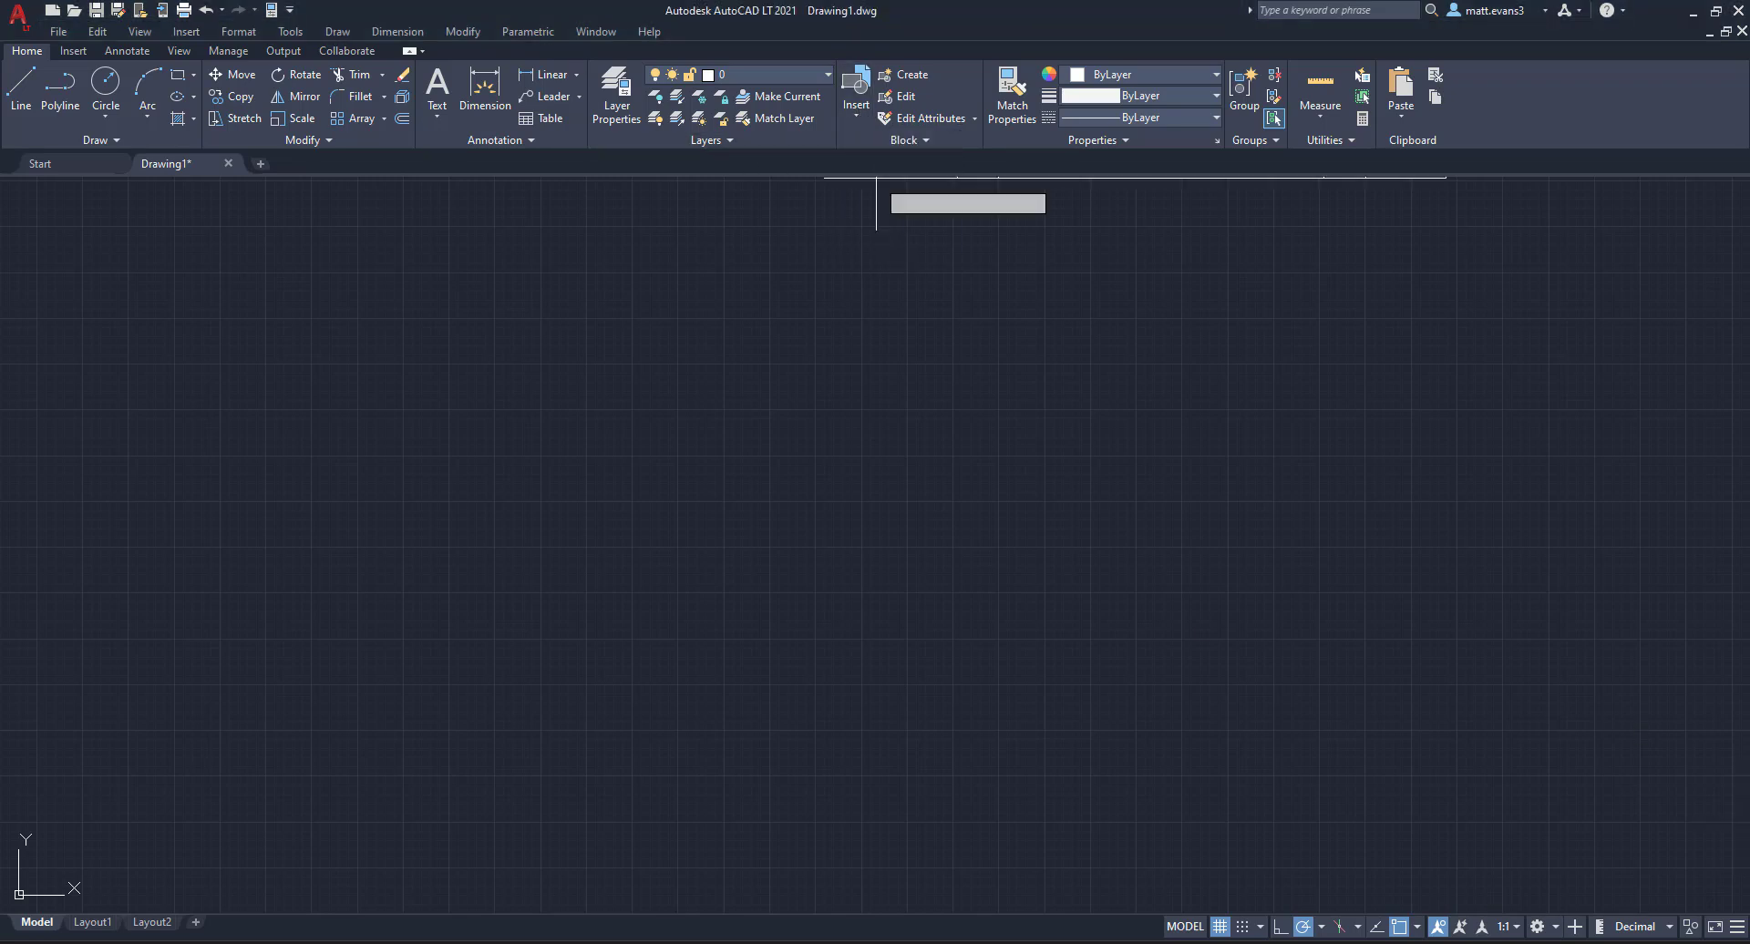
pyautogui.click(523, 666)
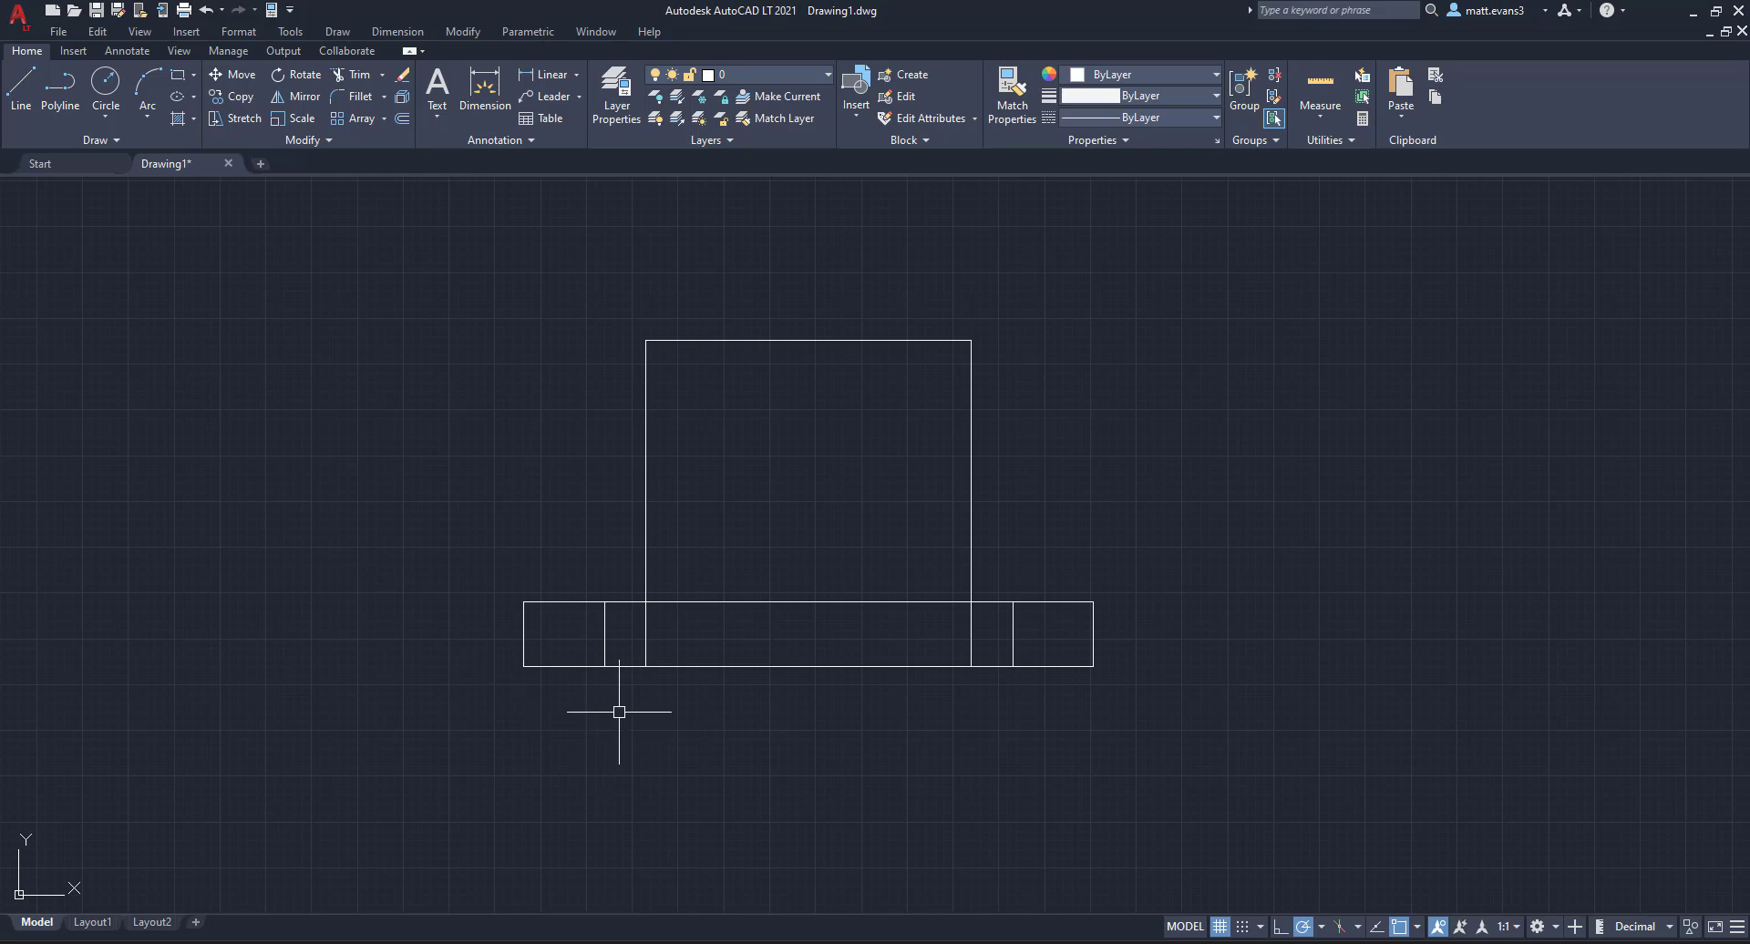
# Test the block's movable Position grip, leaving the tall rectangle shifted slightly right
pyautogui.click(575, 666)
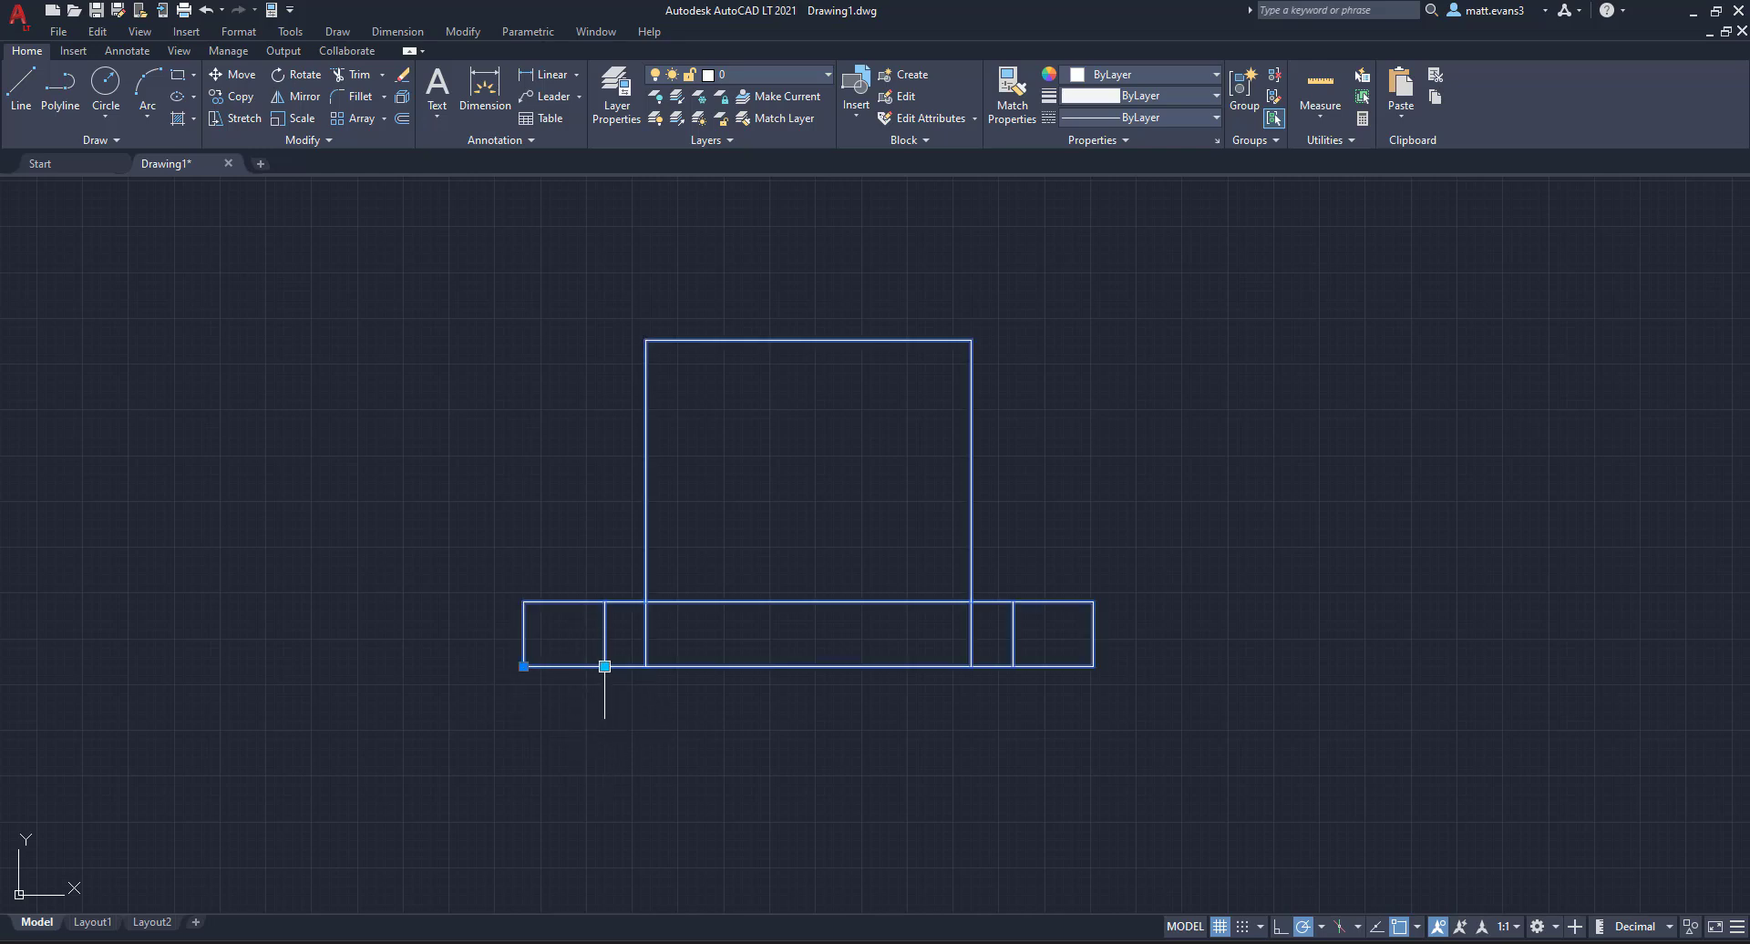
pyautogui.click(604, 666)
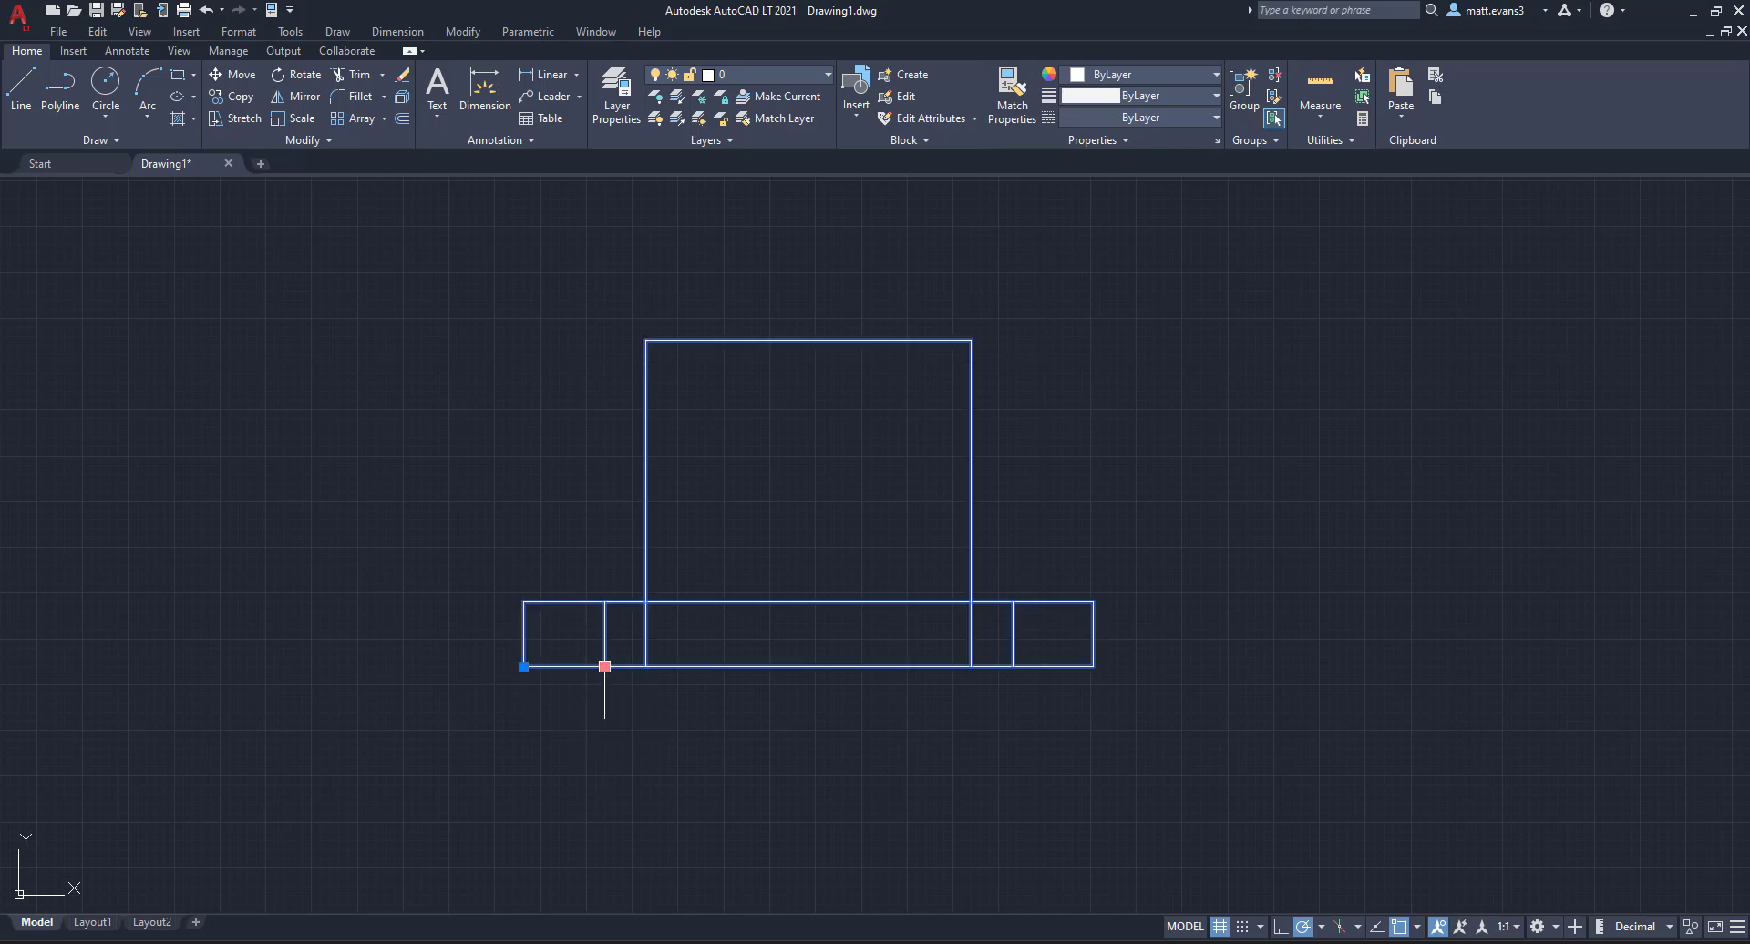
pyautogui.click(703, 667)
pyautogui.click(702, 666)
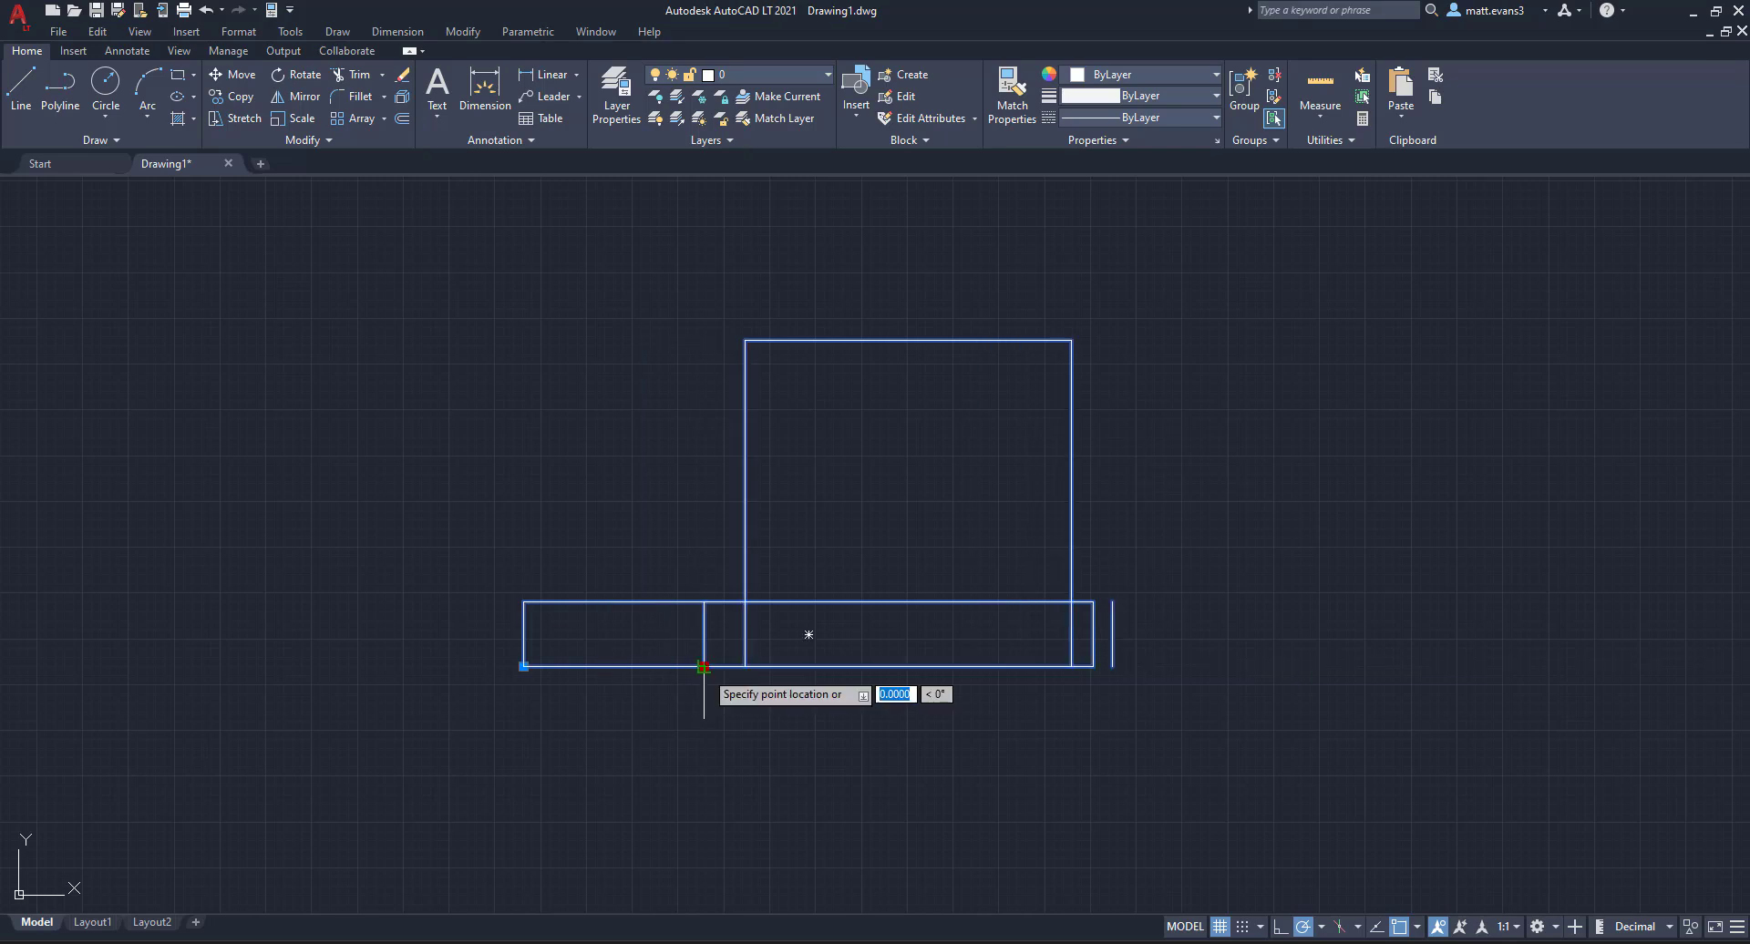
pyautogui.click(589, 762)
pyautogui.click(588, 759)
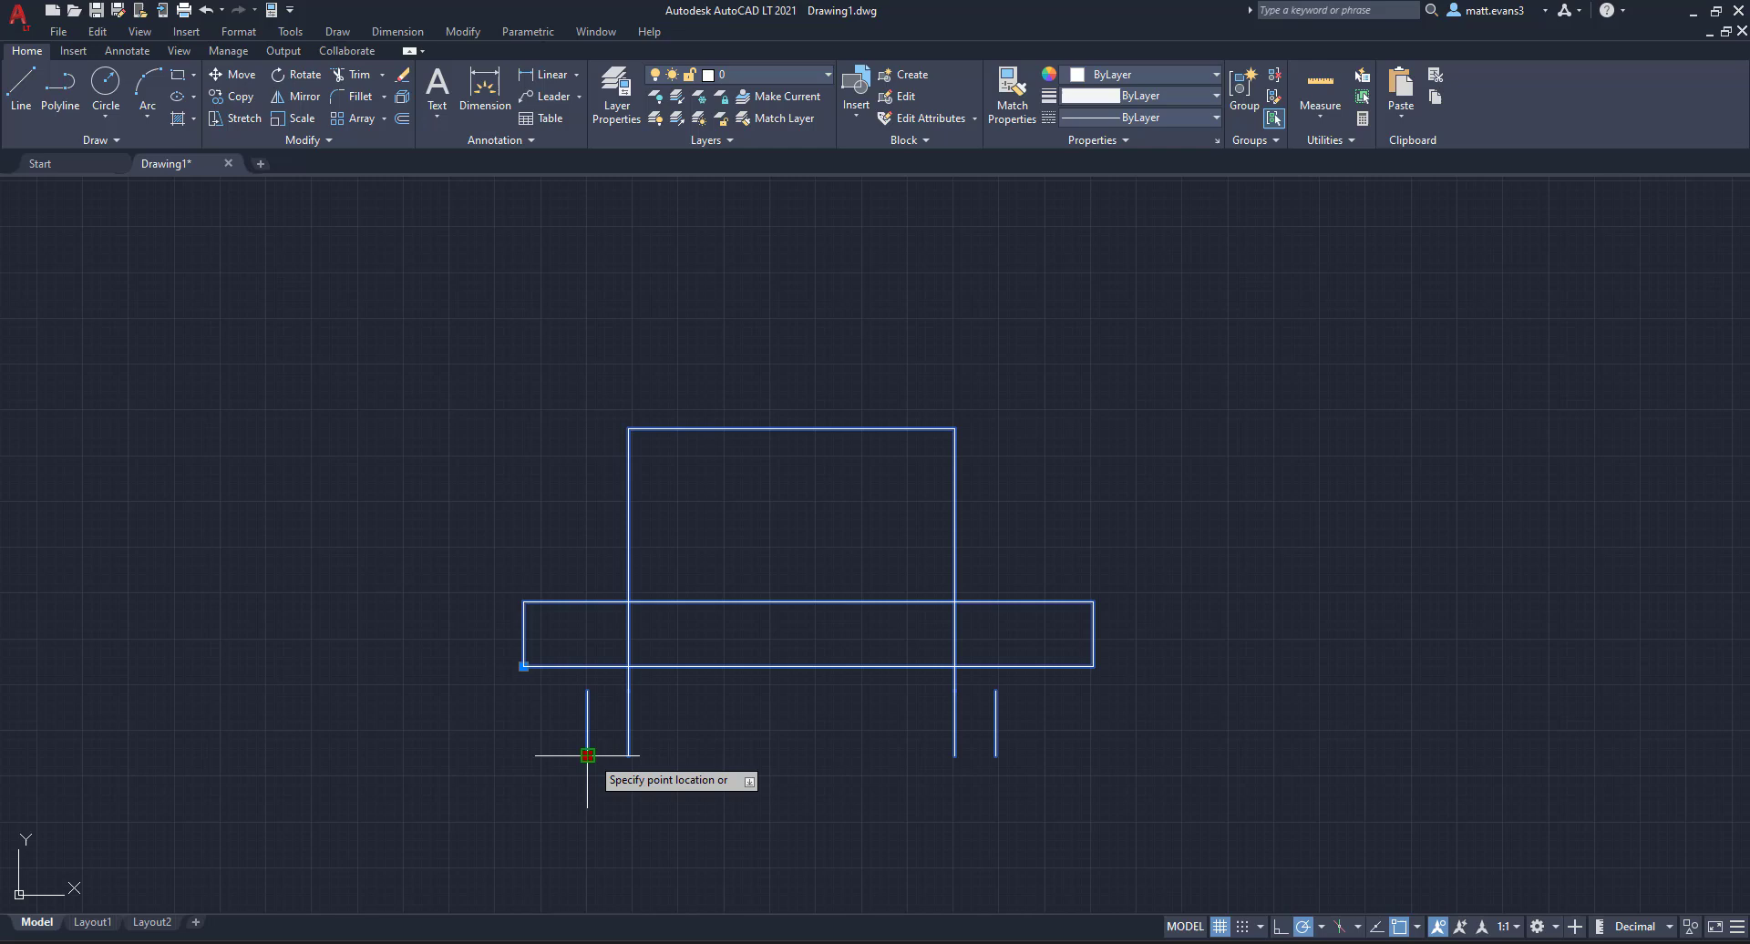
pyautogui.click(628, 667)
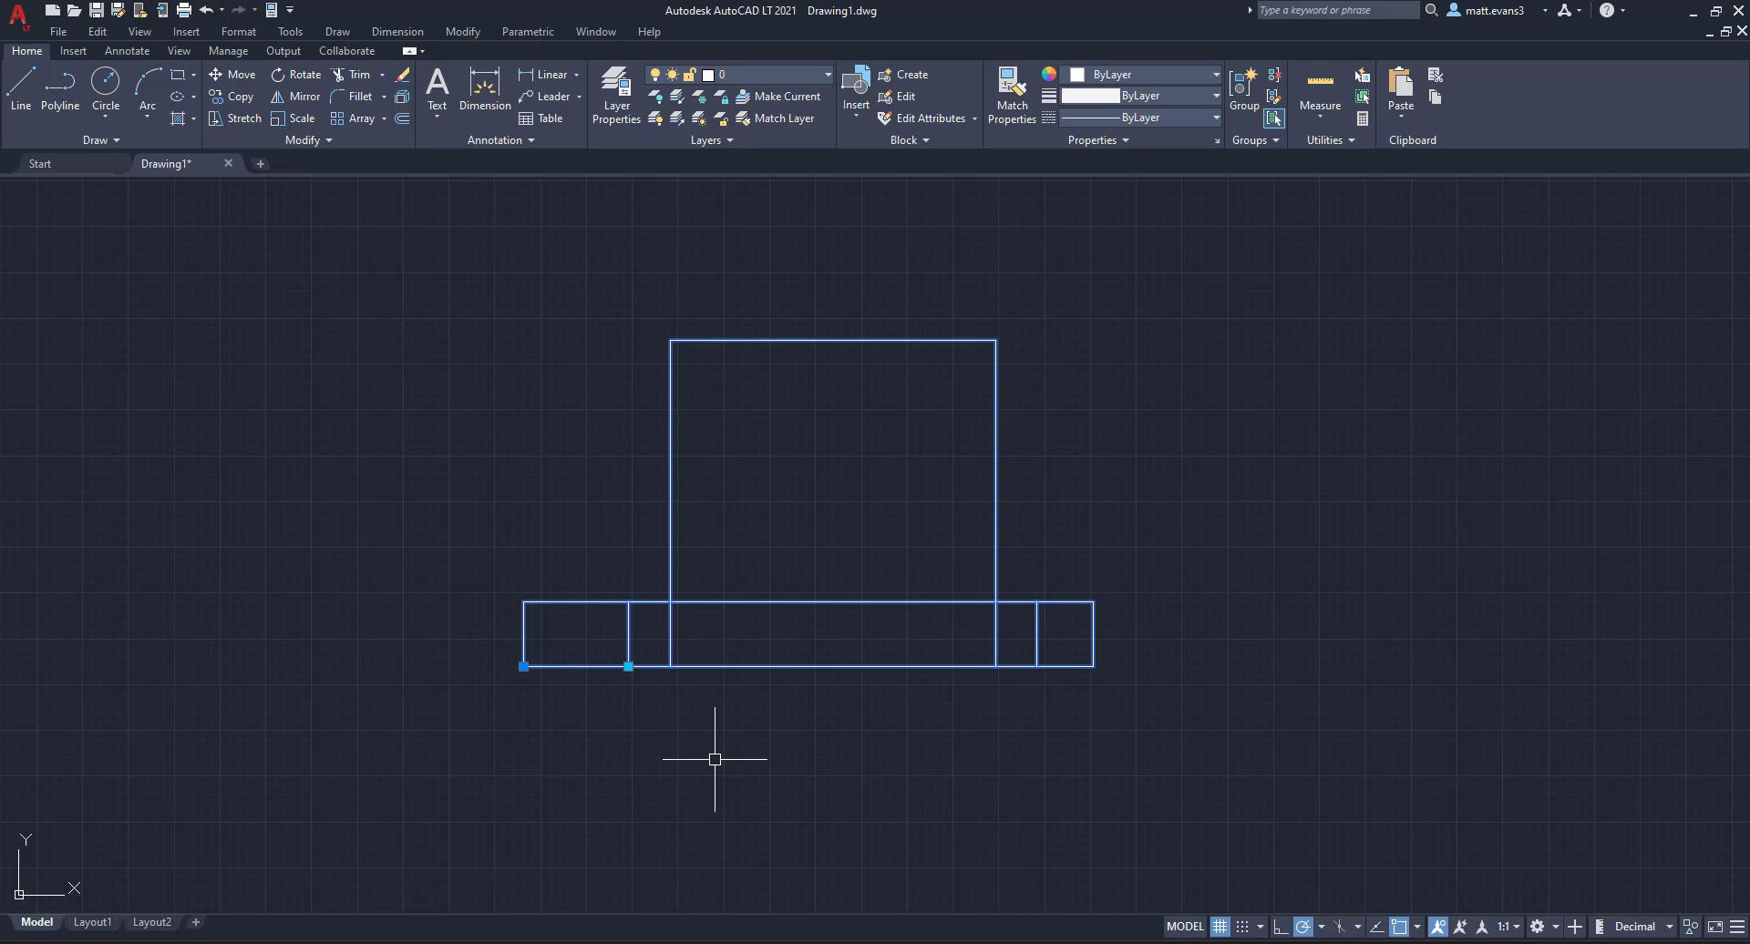
pyautogui.press('Escape')
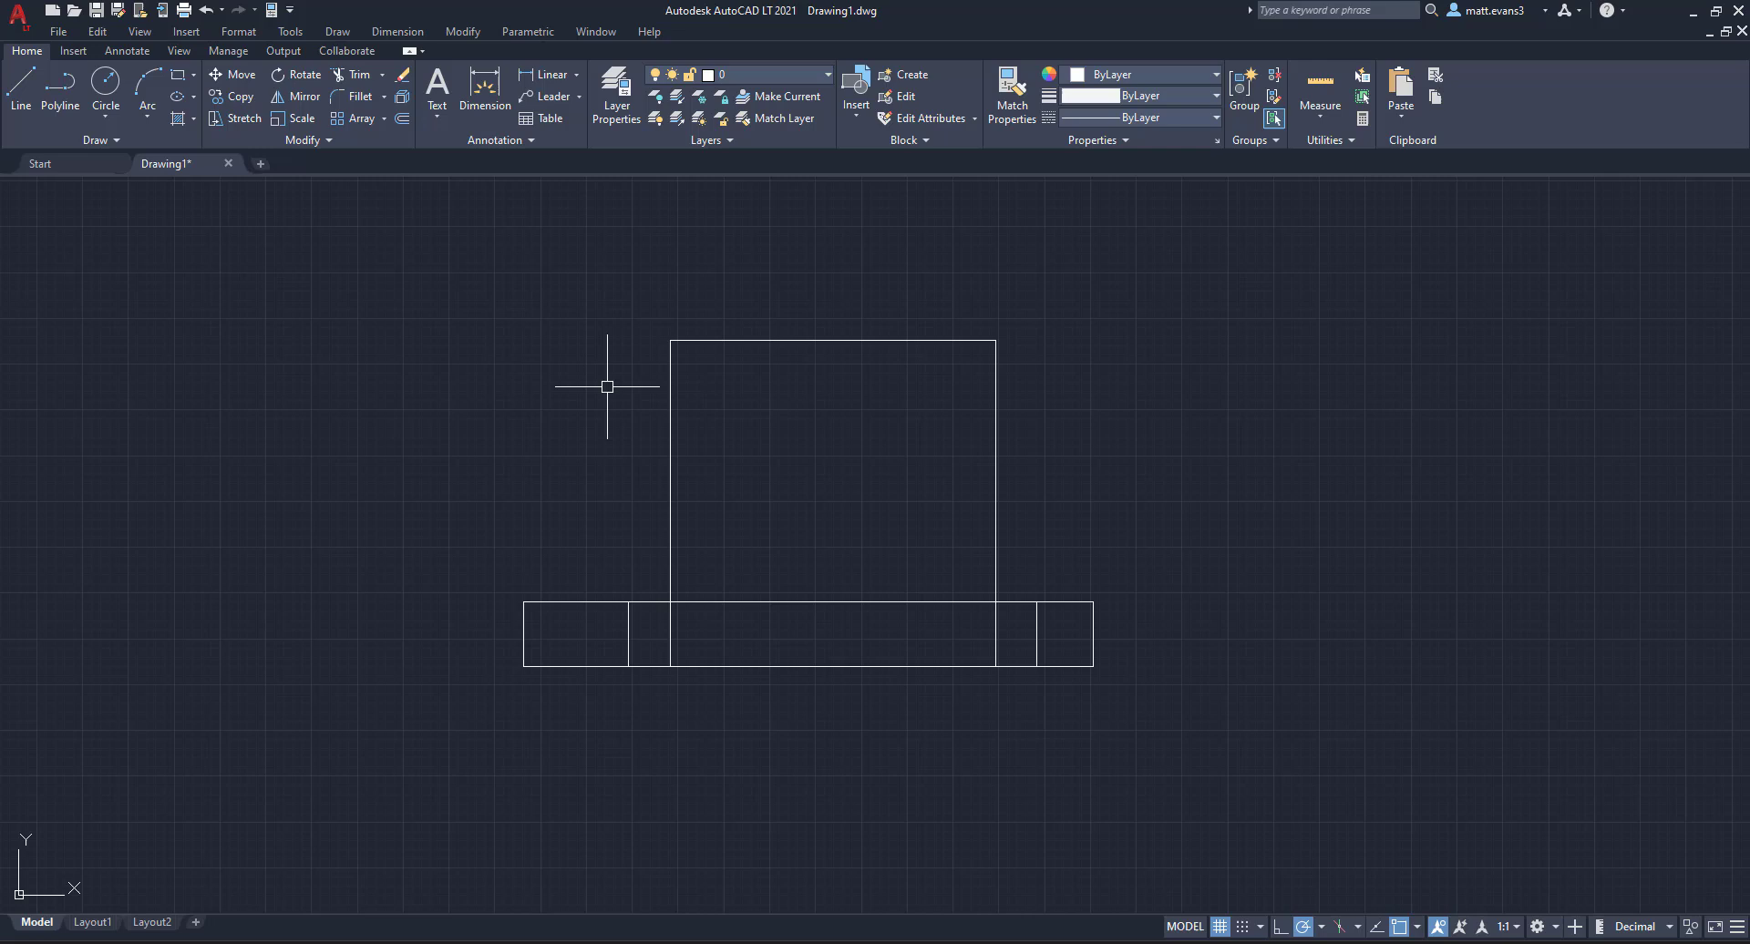
# Window-select and delete the inserted block, then choose Block 1 in Edit Block Definition
pyautogui.click(457, 294)
pyautogui.click(1273, 797)
pyautogui.press('Delete')
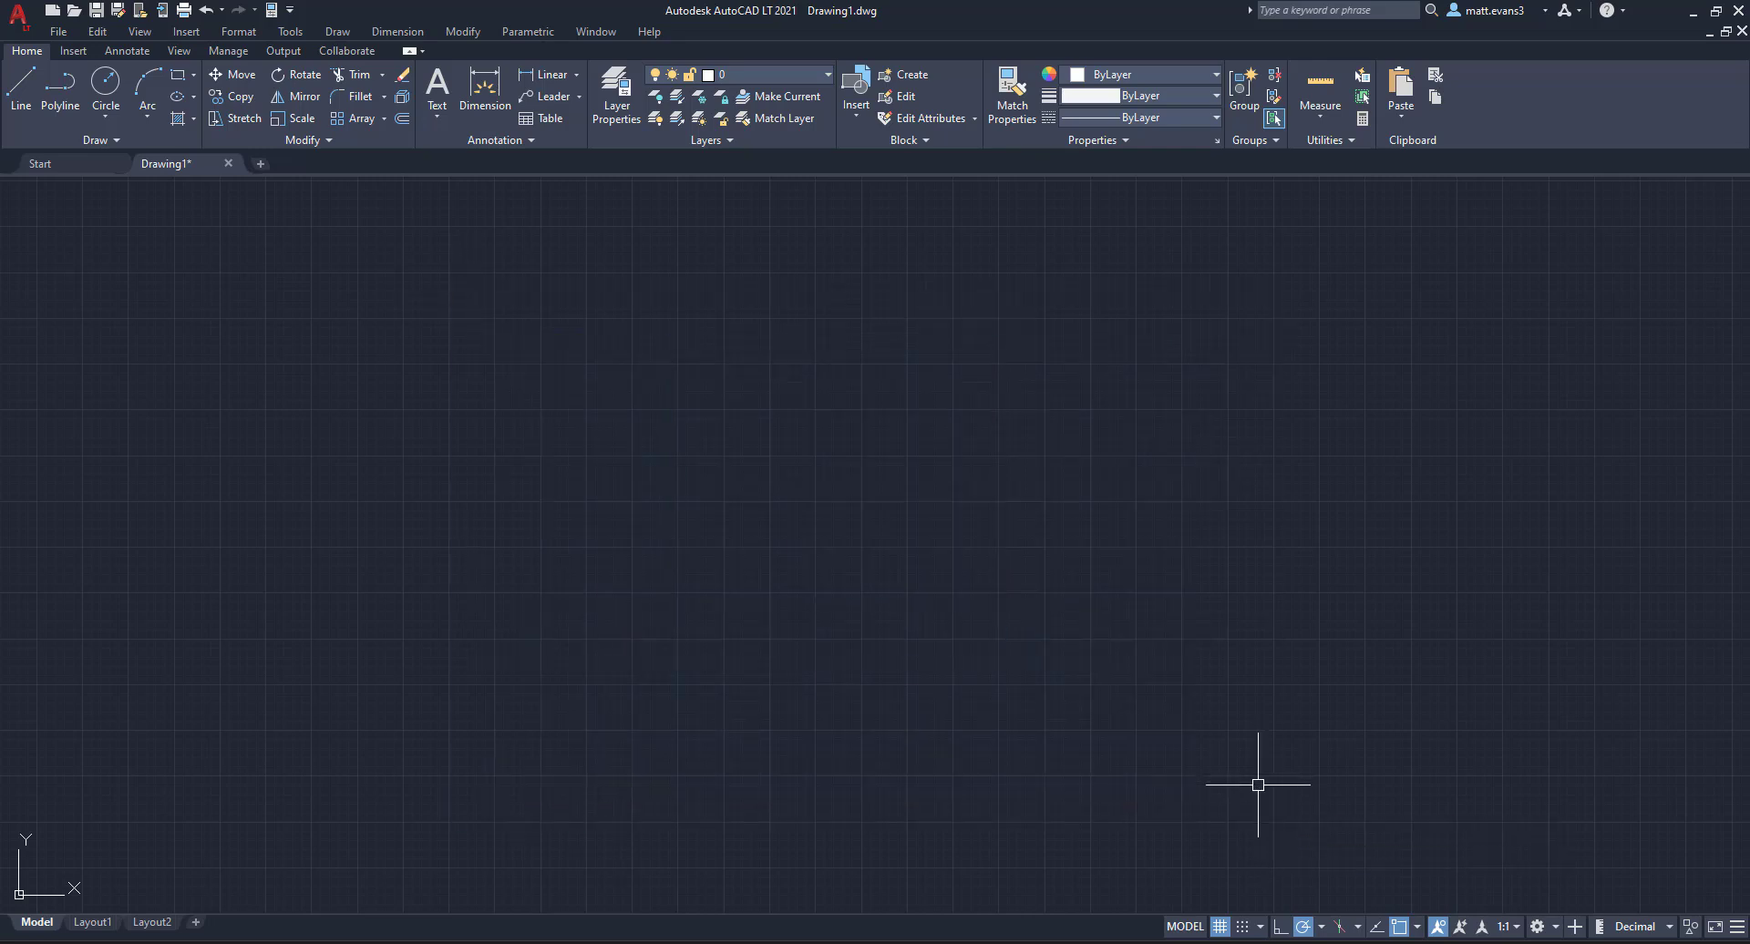
pyautogui.click(901, 96)
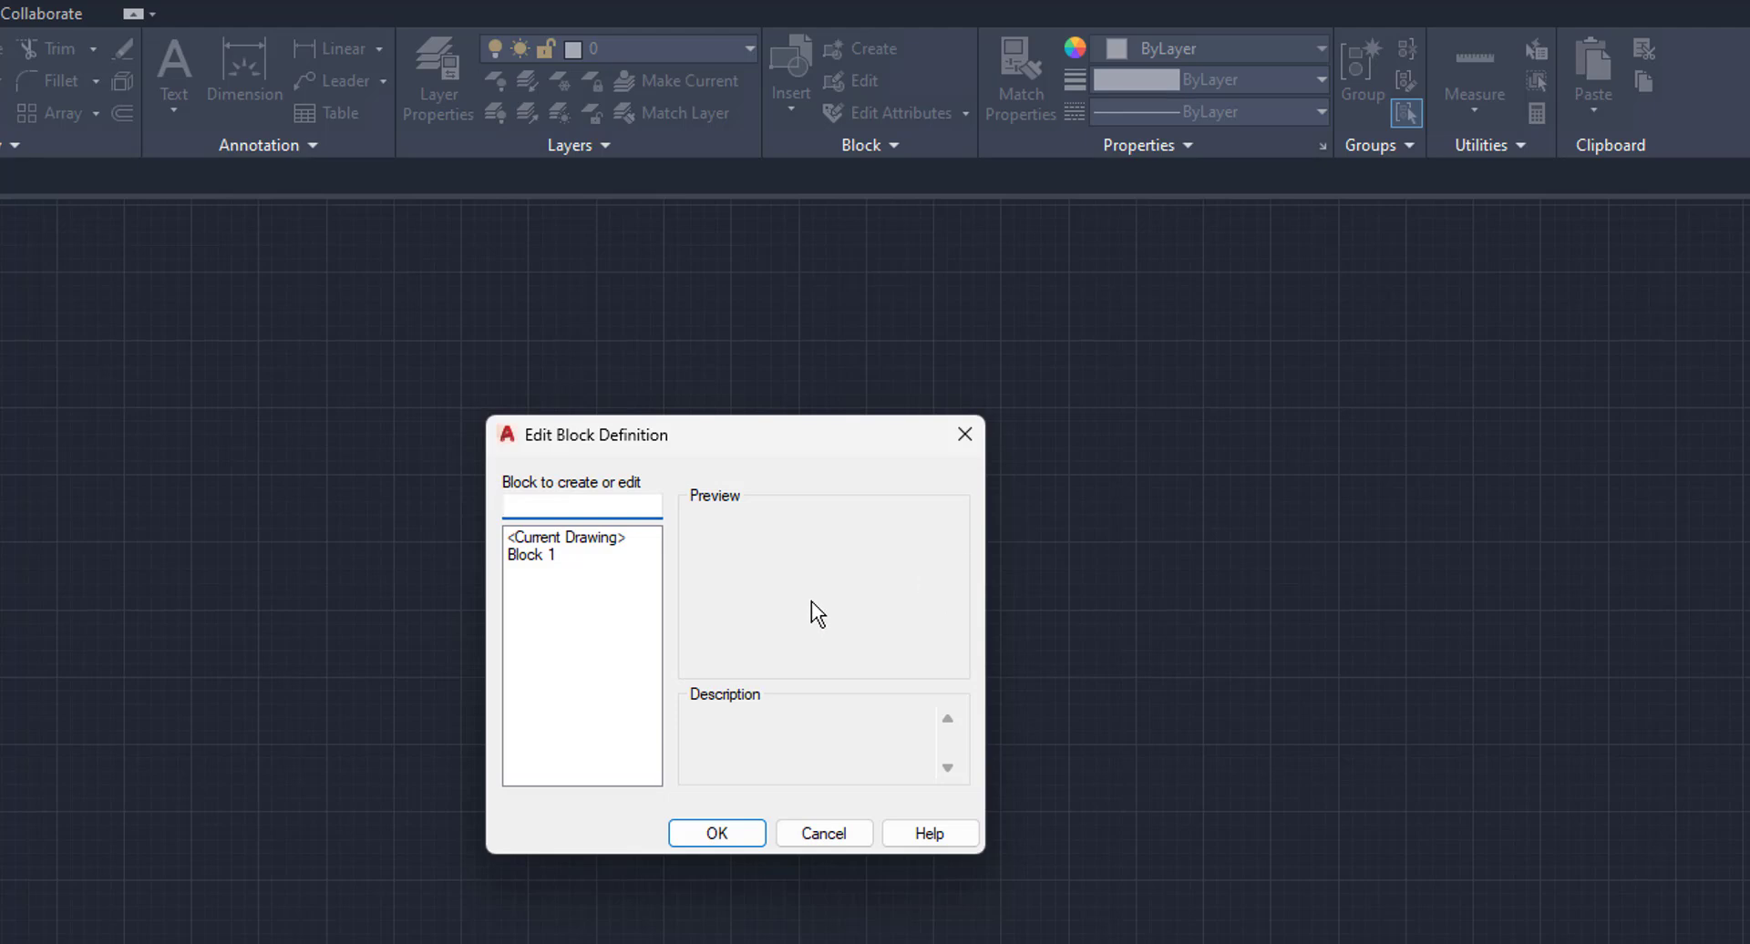
pyautogui.click(530, 558)
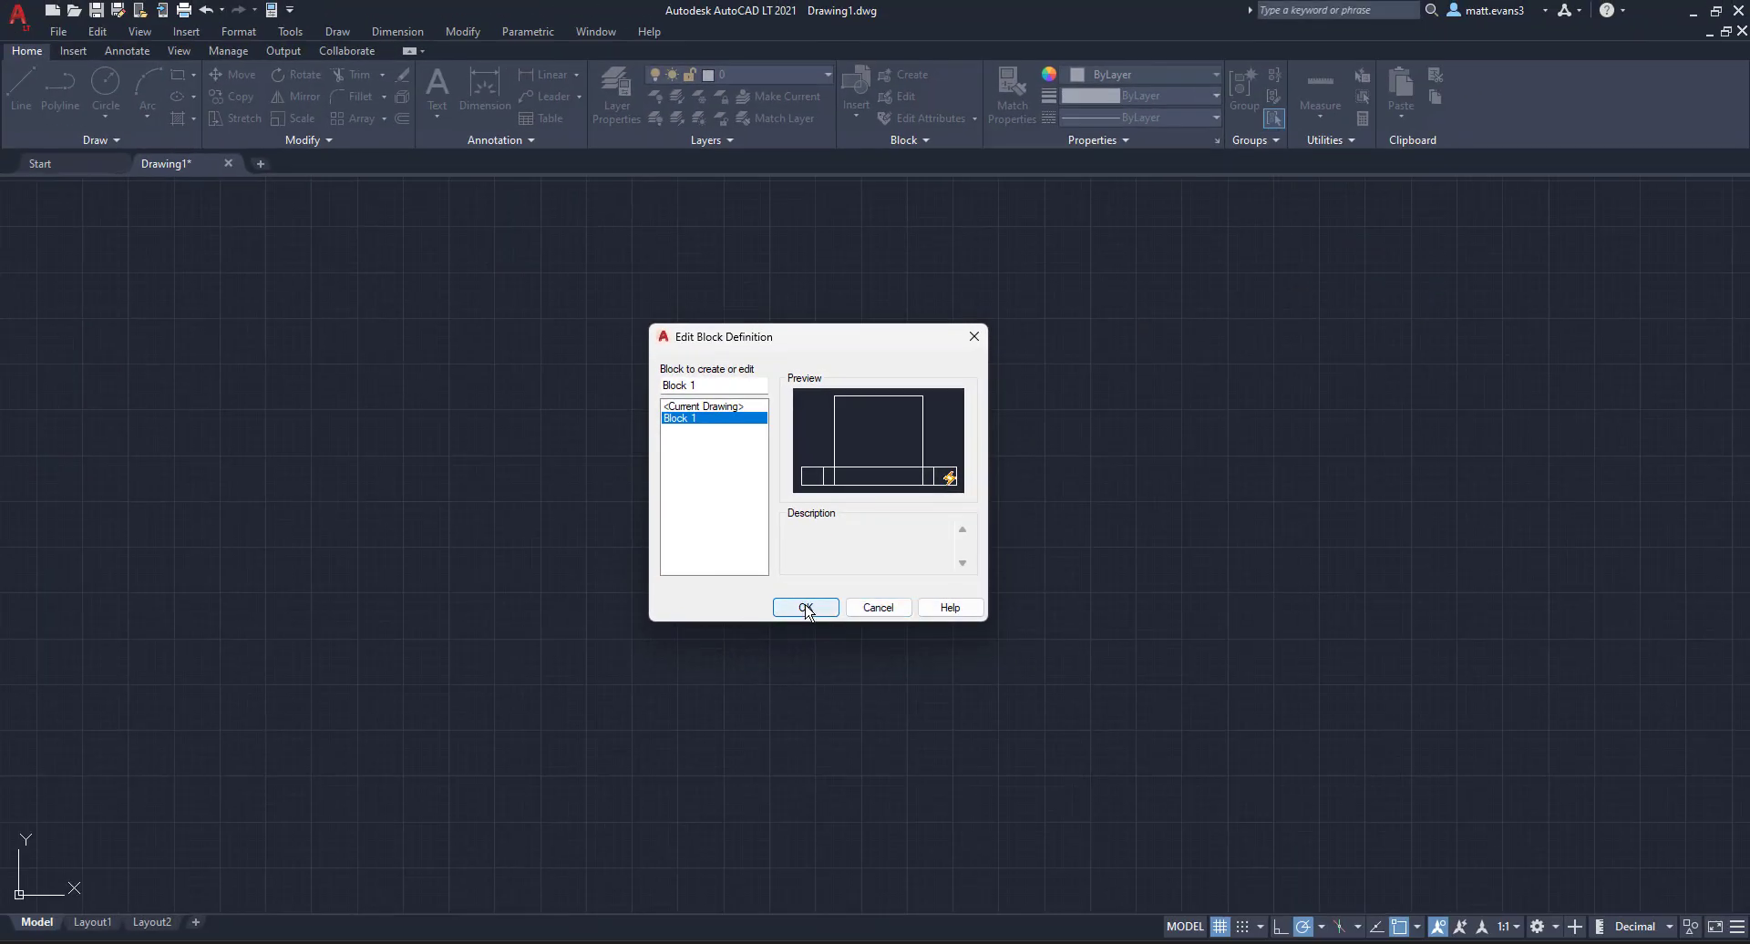
# Open Block 1 in the Block Editor and delete its move action
pyautogui.click(806, 608)
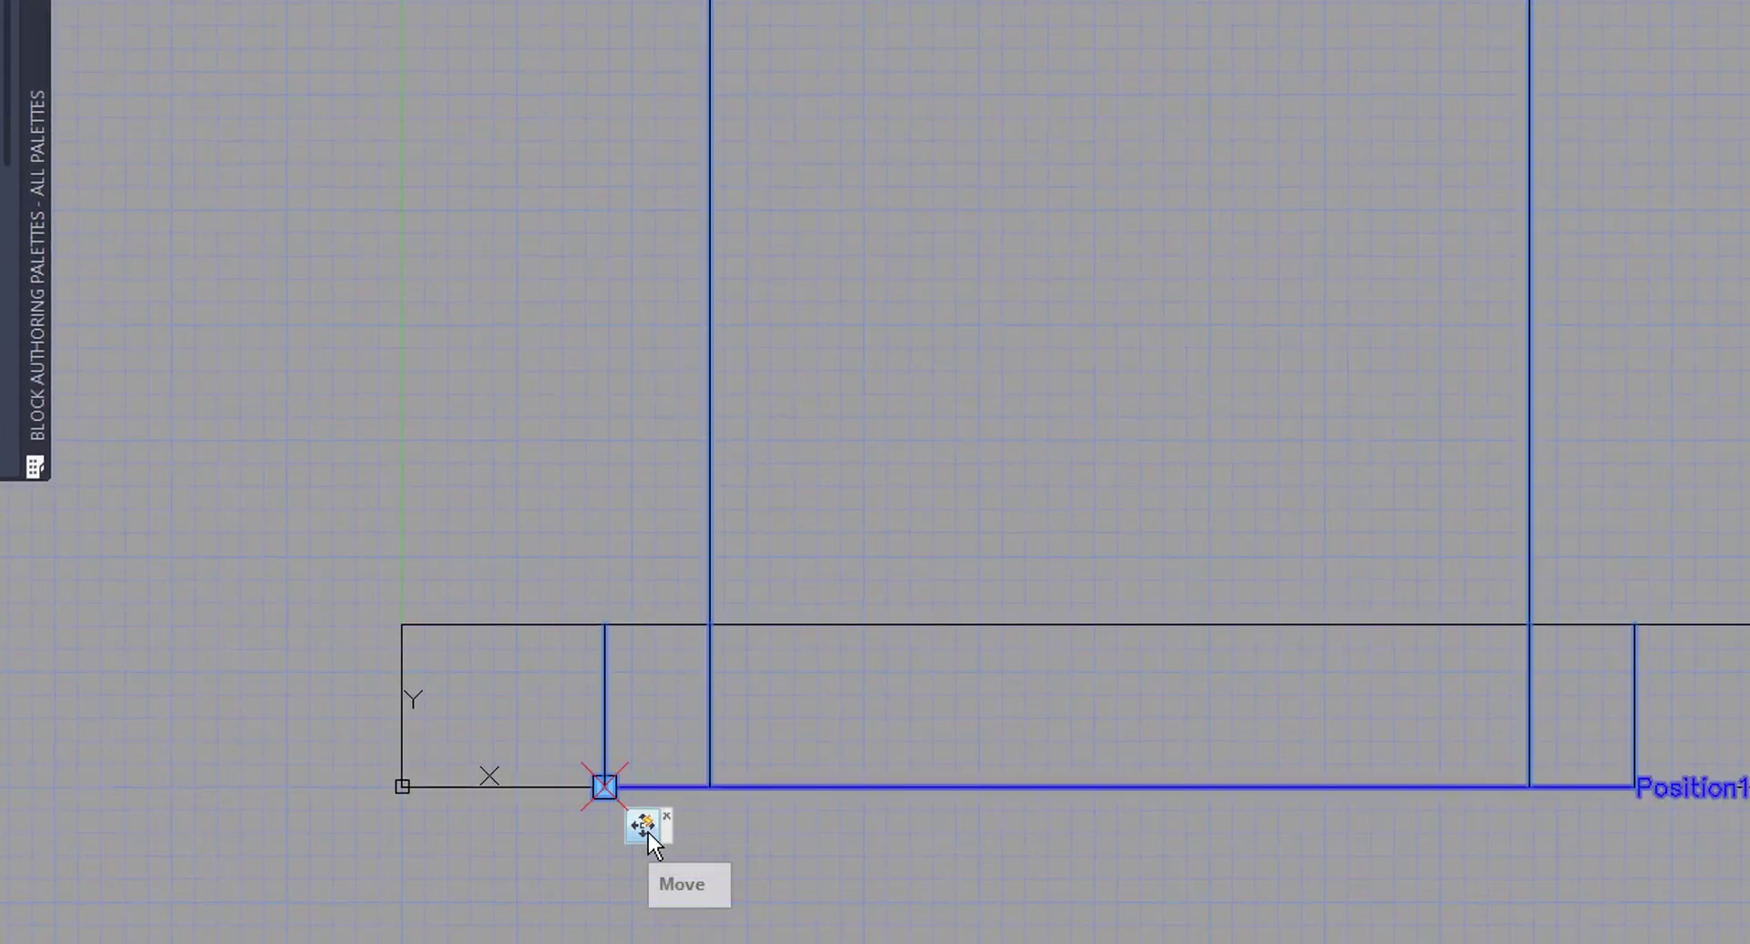
pyautogui.rightClick(648, 833)
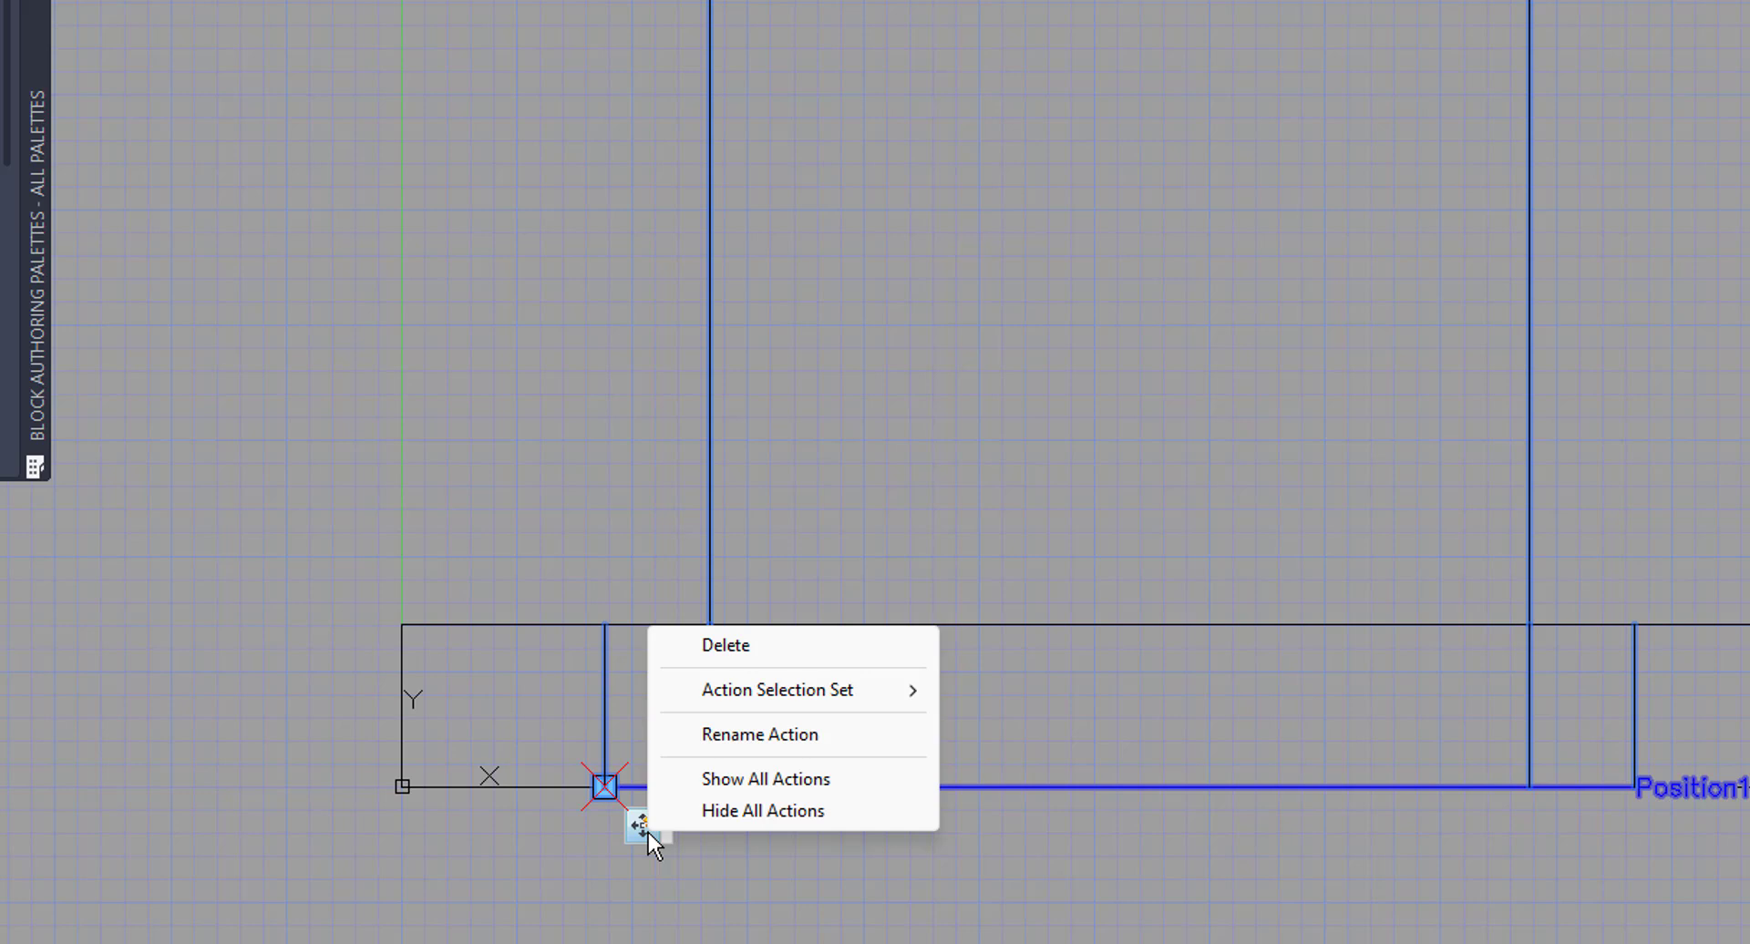
pyautogui.click(725, 645)
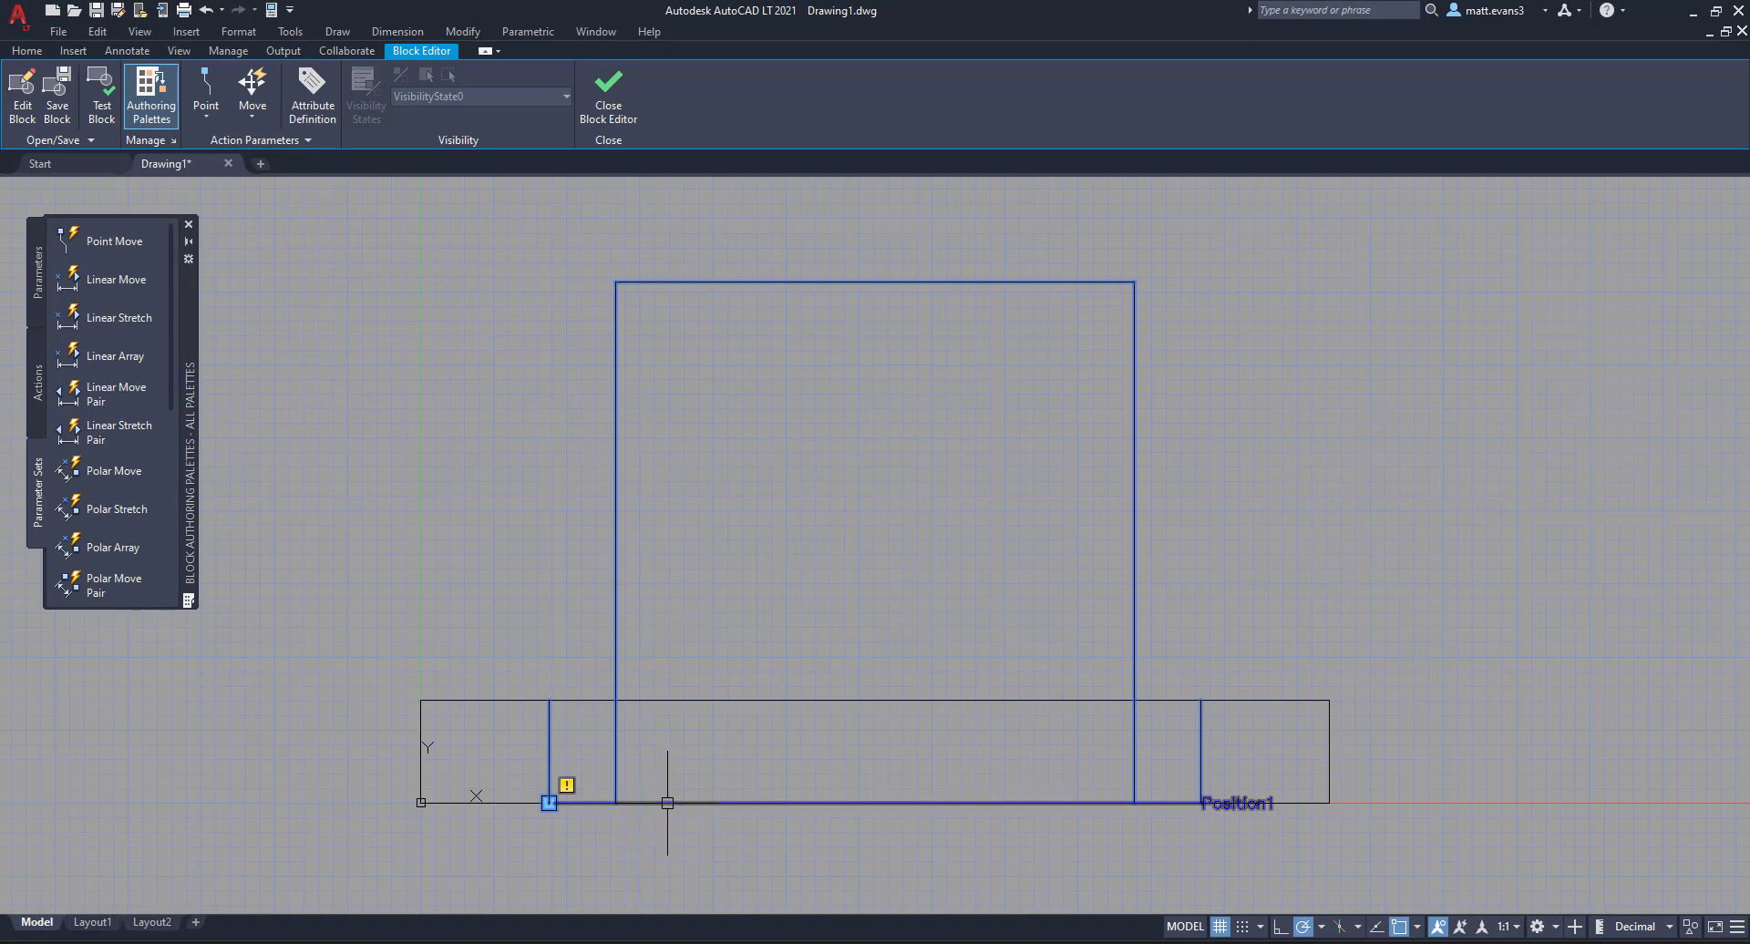
# Erase the Position1 parameter from Block 1
pyautogui.click(667, 803)
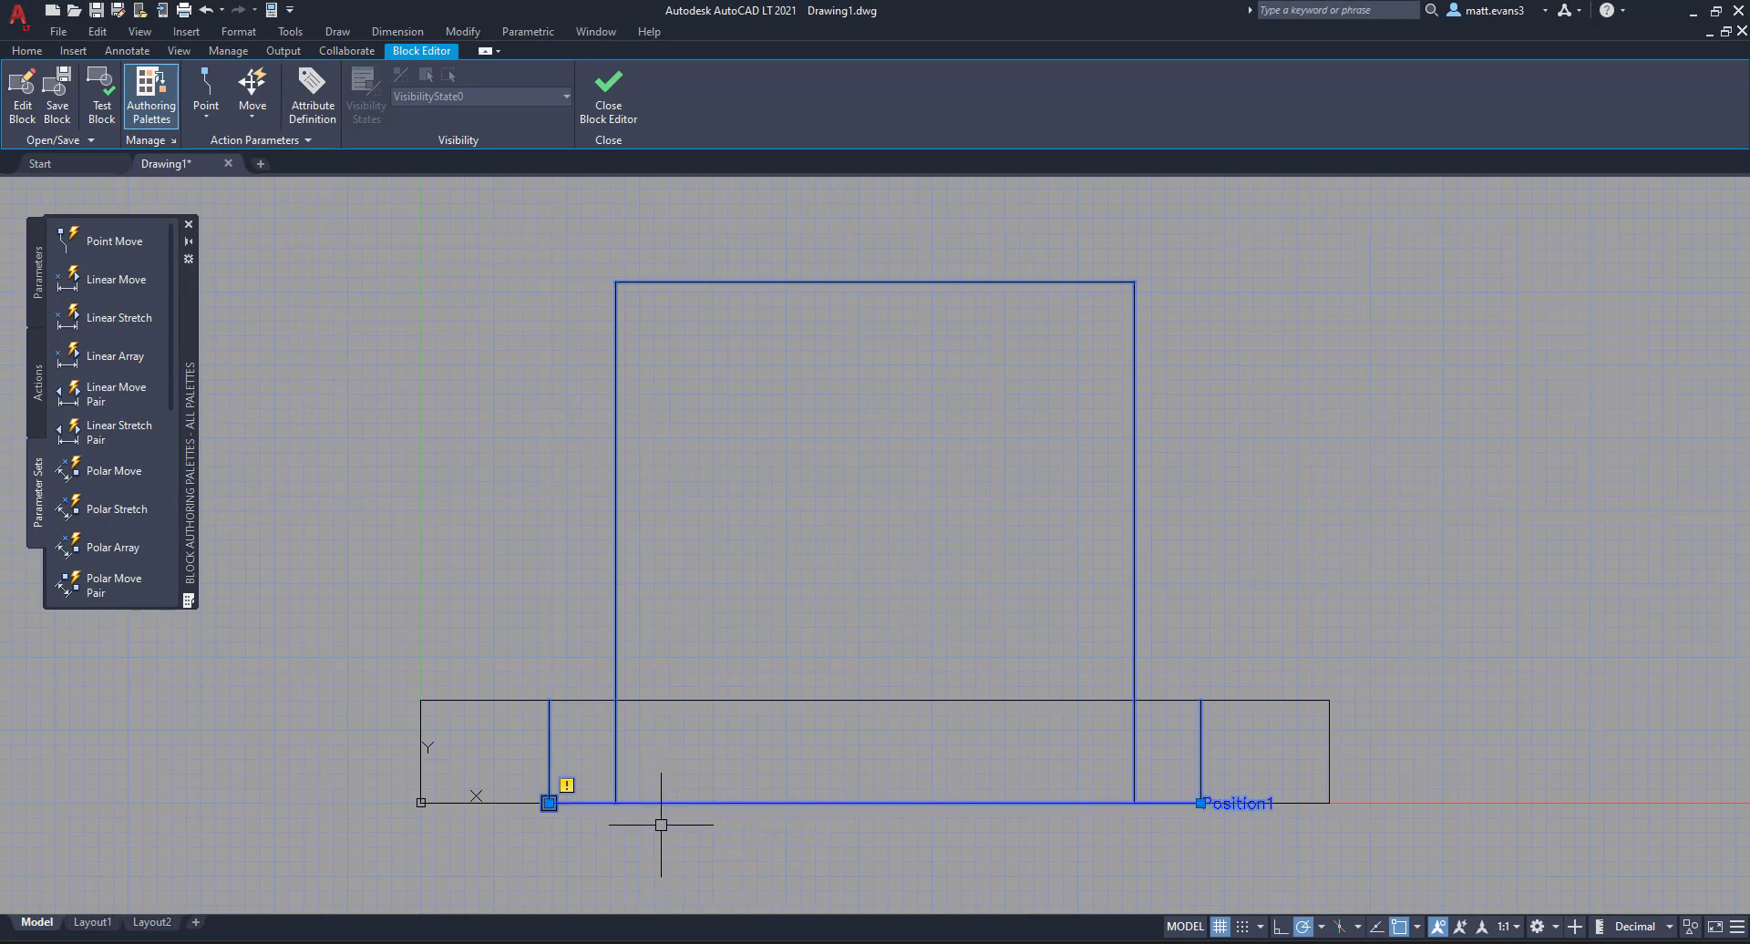
pyautogui.rightClick(666, 804)
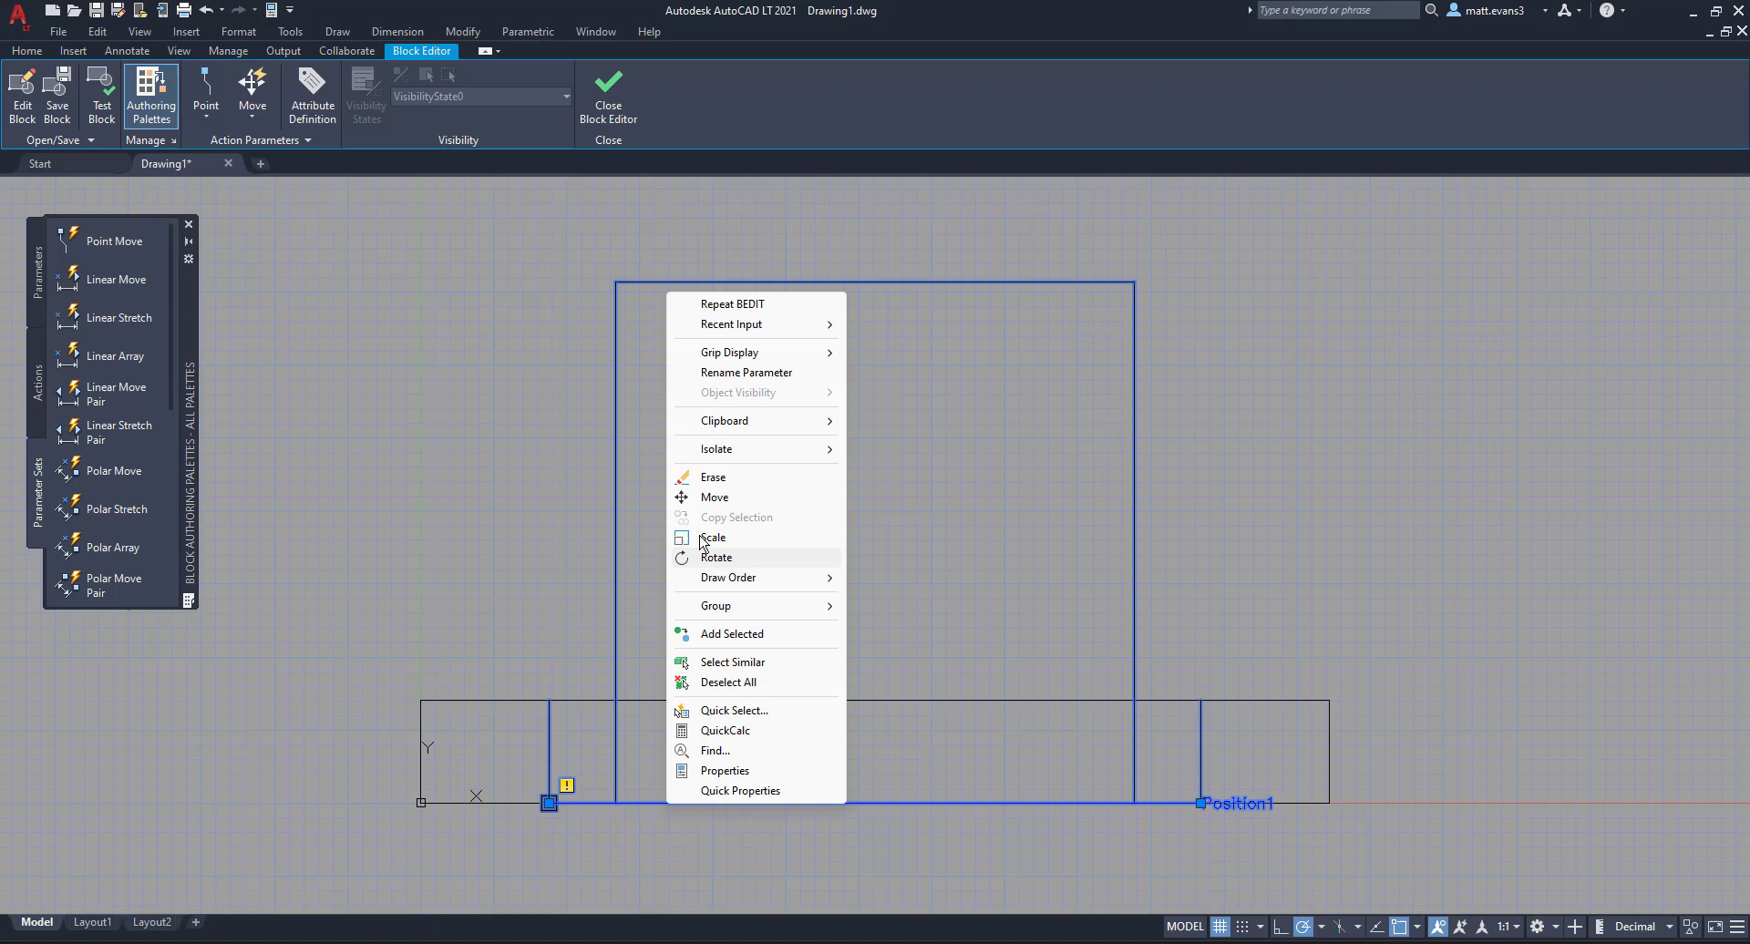
pyautogui.click(707, 478)
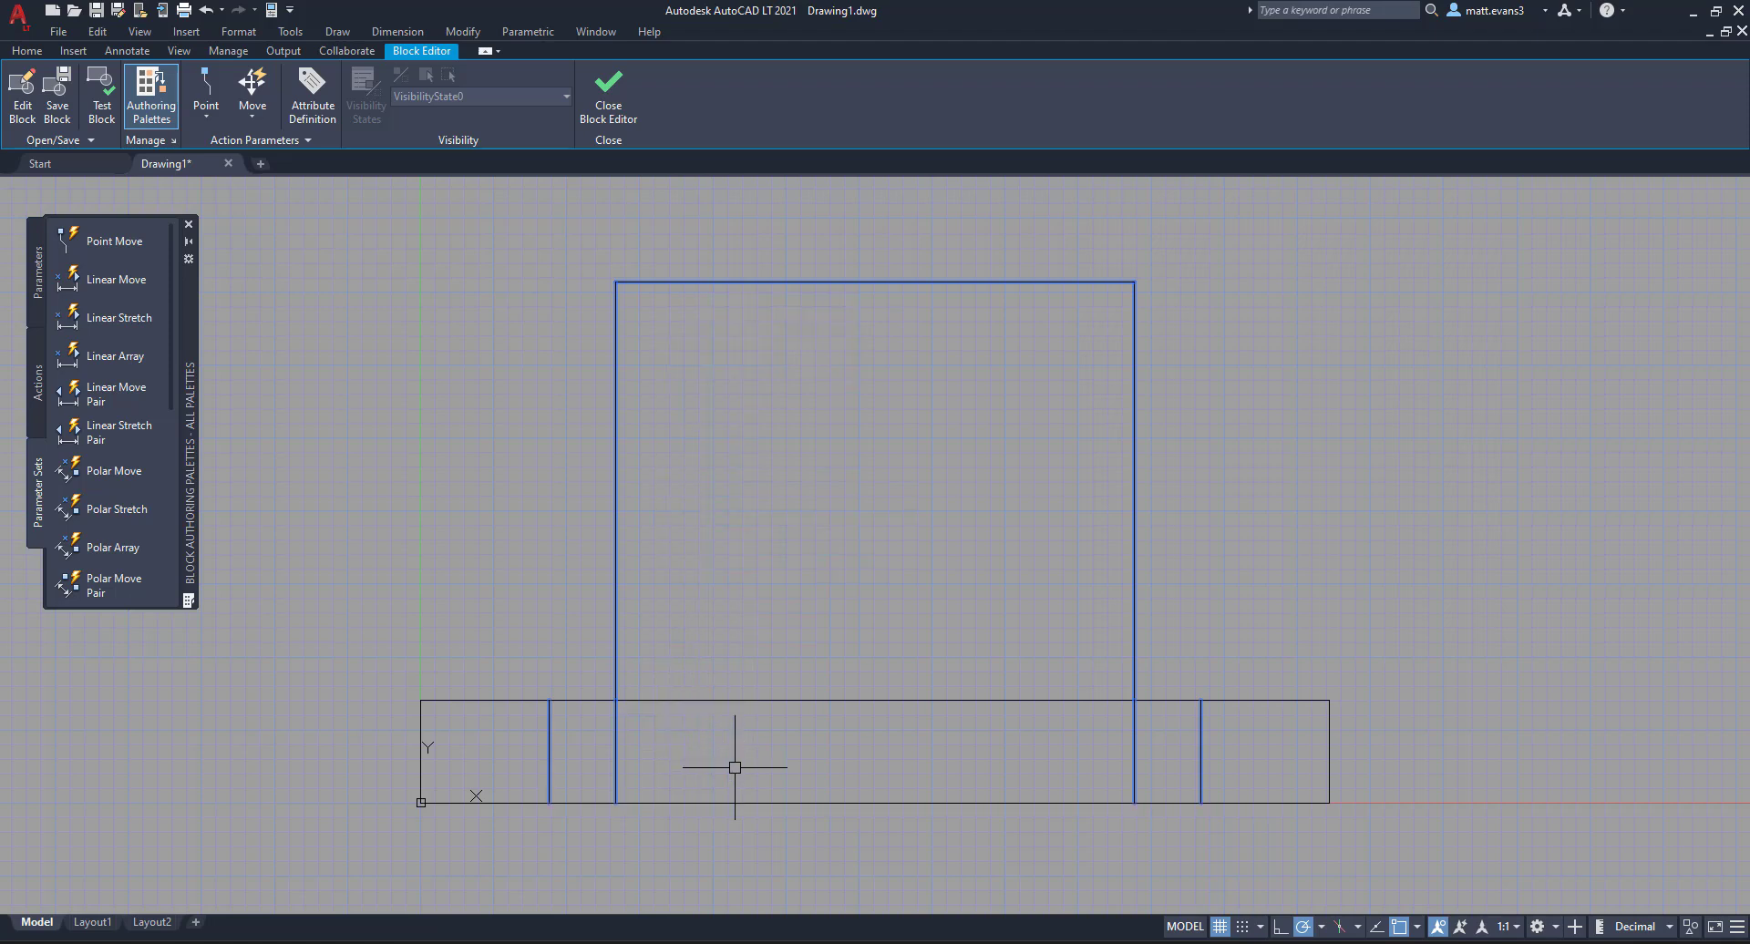
# Close the Block Editor saving Block 1's changes, then insert a new Block 1
pyautogui.click(608, 98)
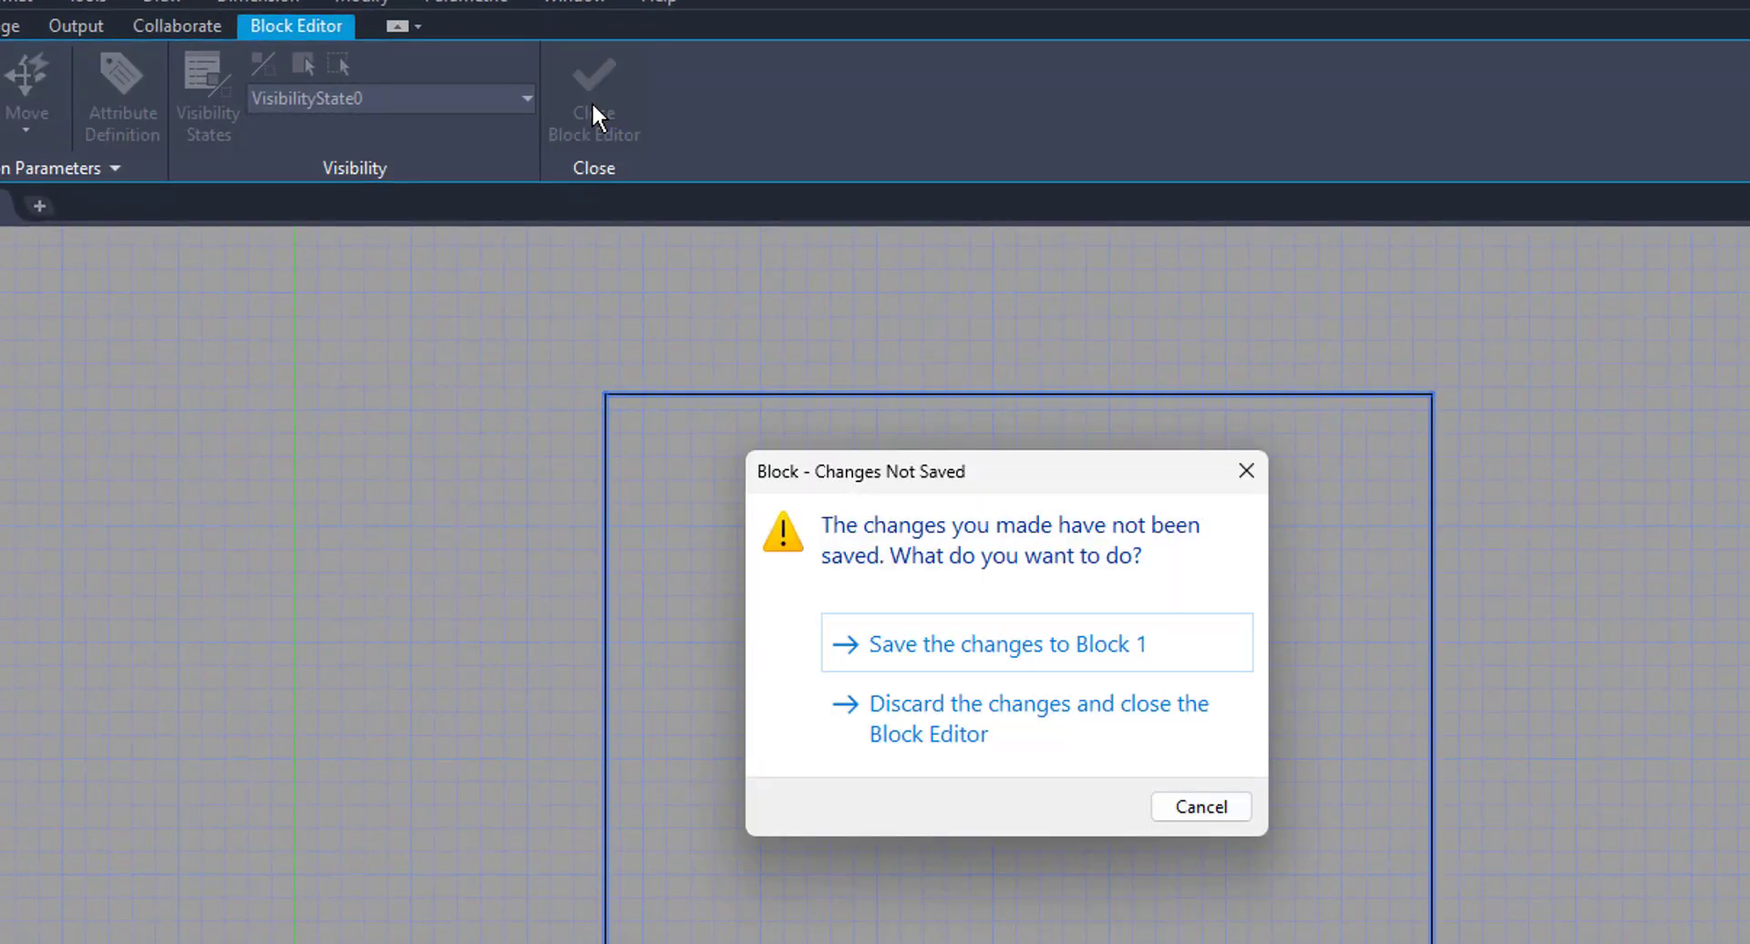
pyautogui.click(975, 647)
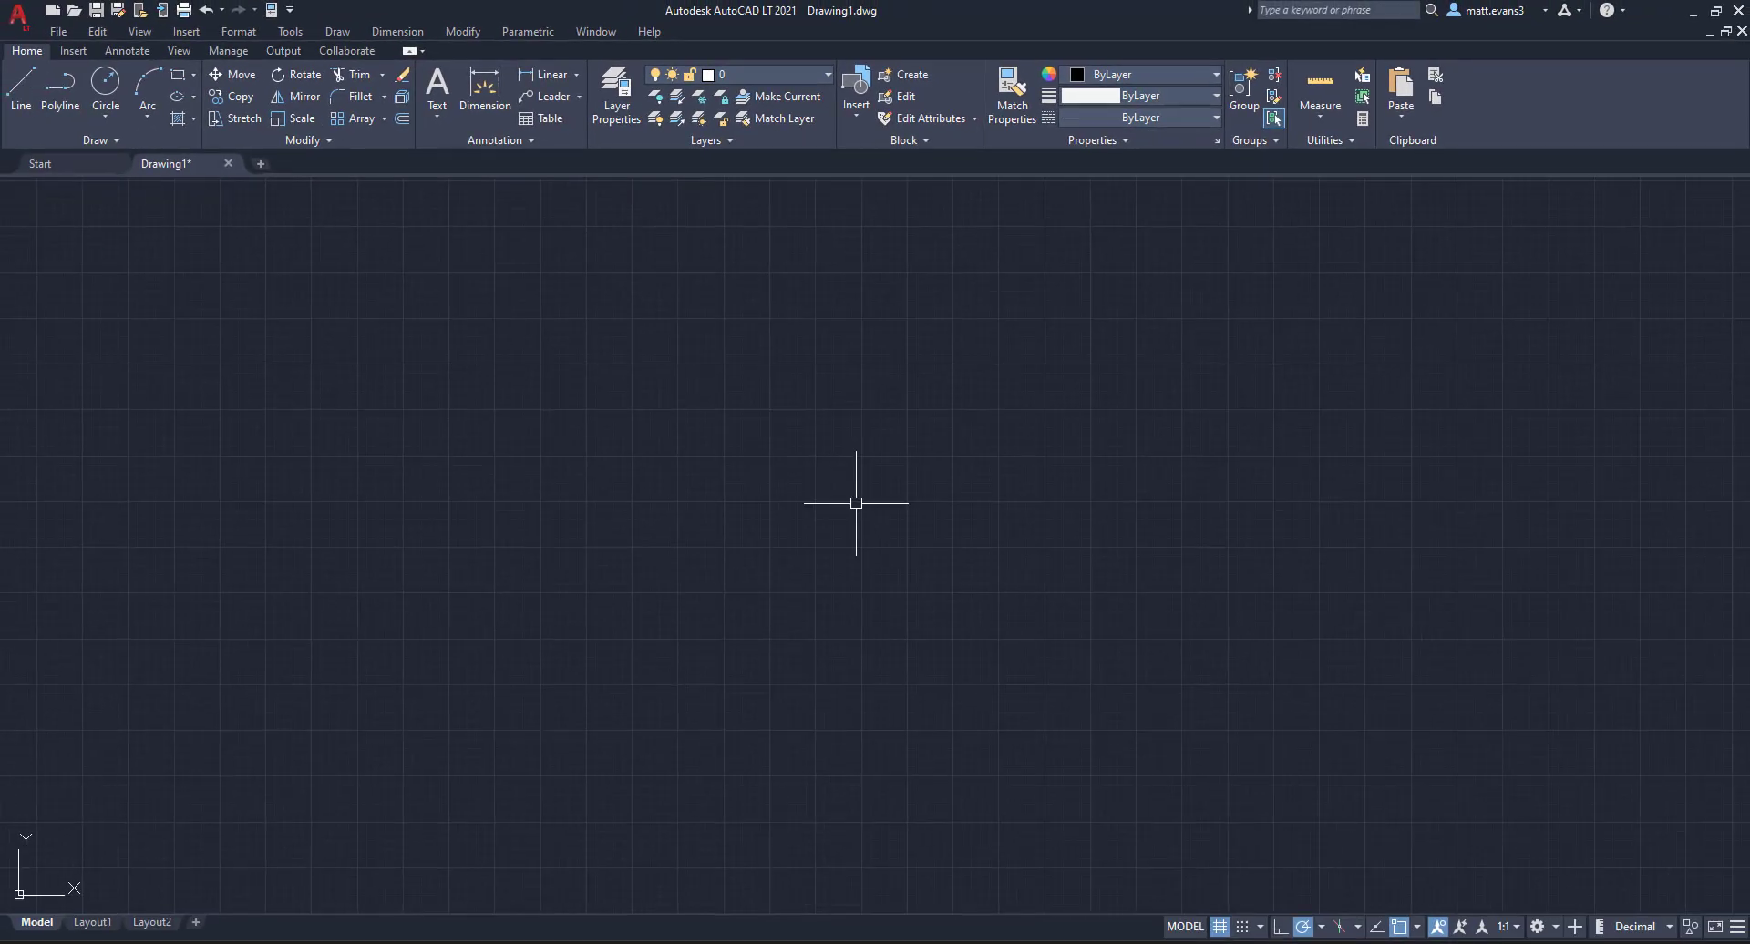
pyautogui.click(856, 96)
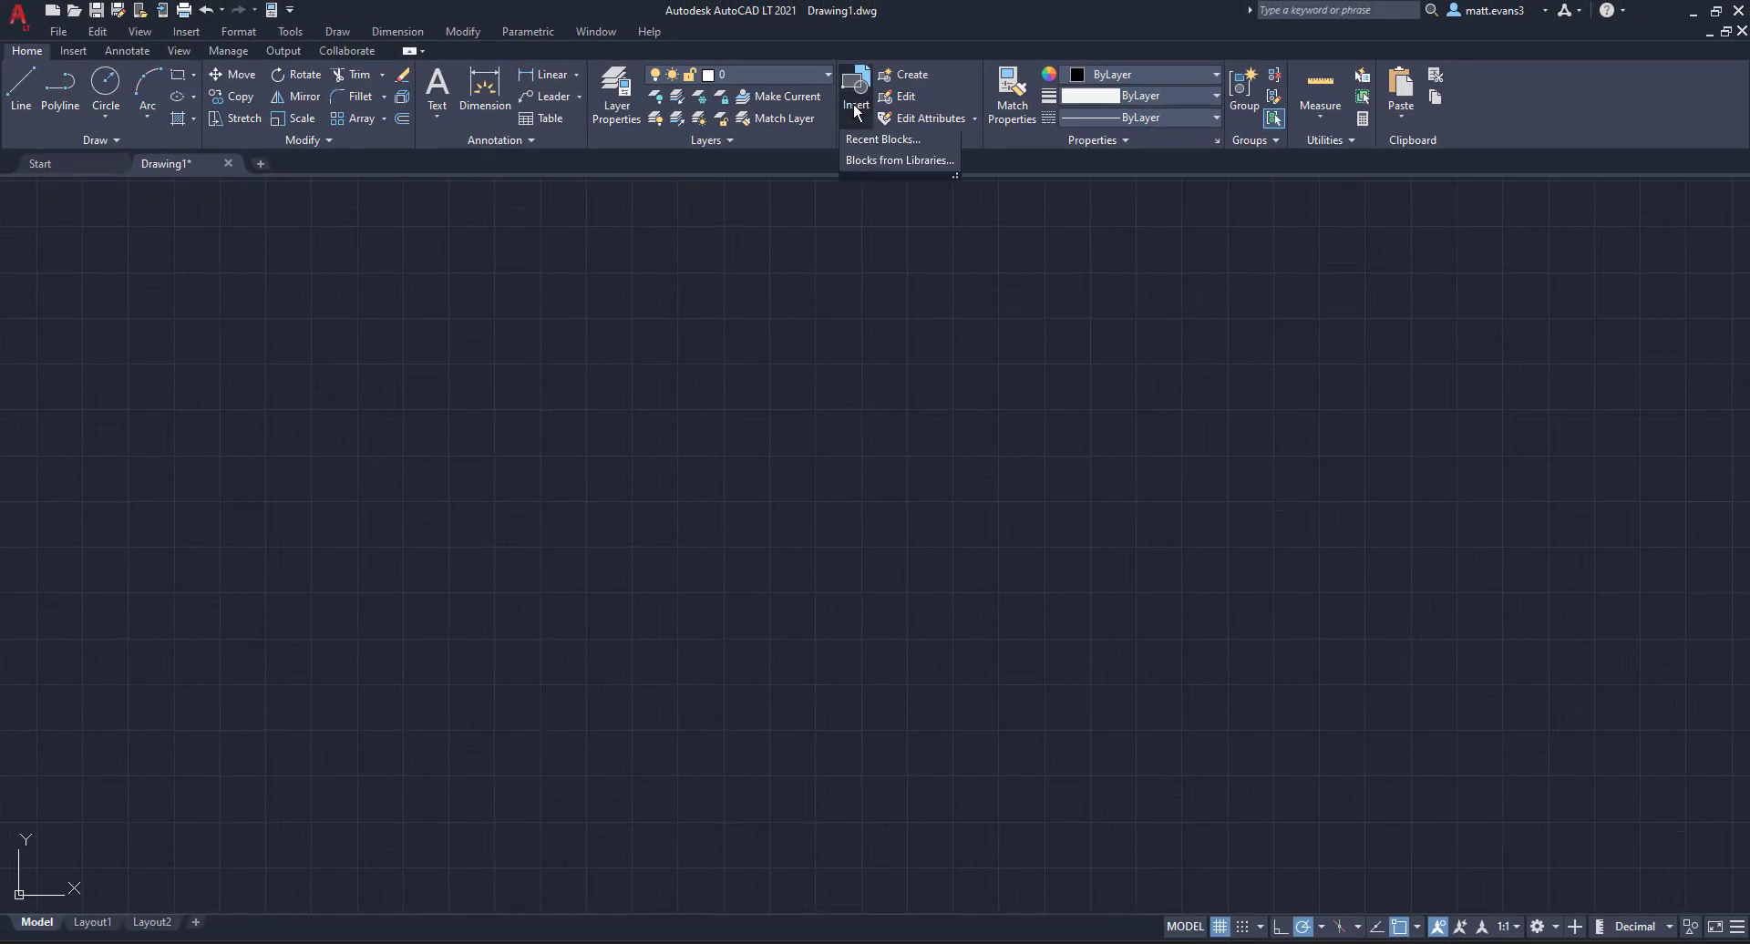
pyautogui.click(900, 184)
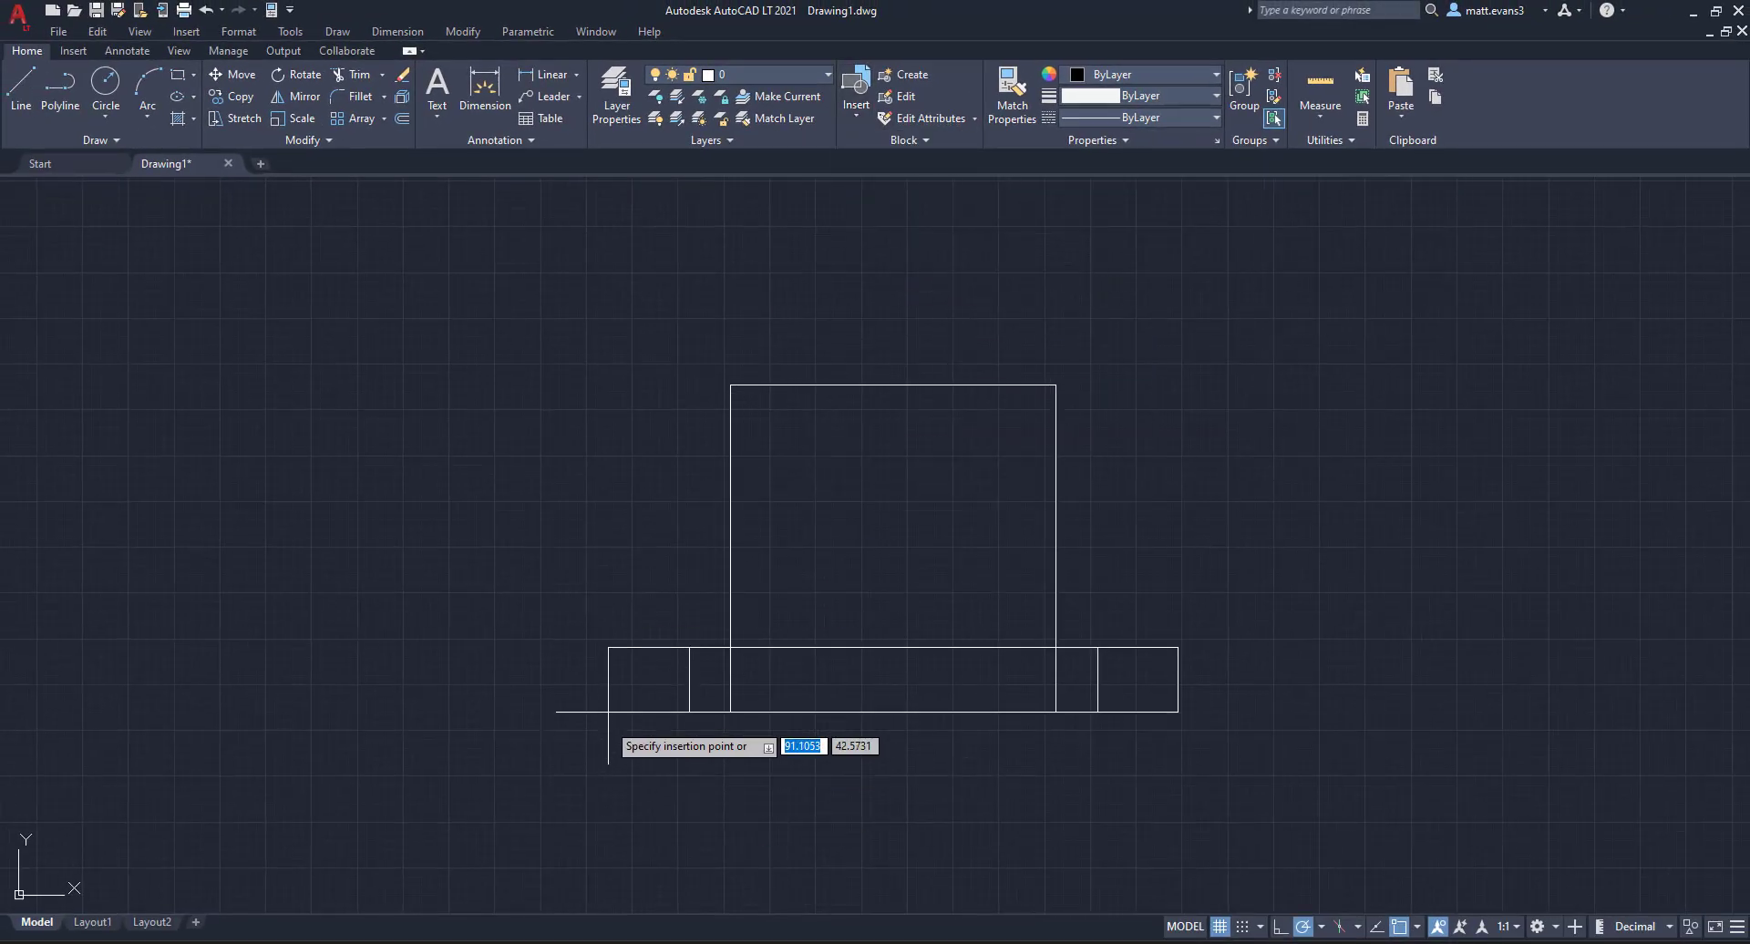
pyautogui.click(616, 679)
# Drag the new block by its base grip up and to the left
pyautogui.click(697, 672)
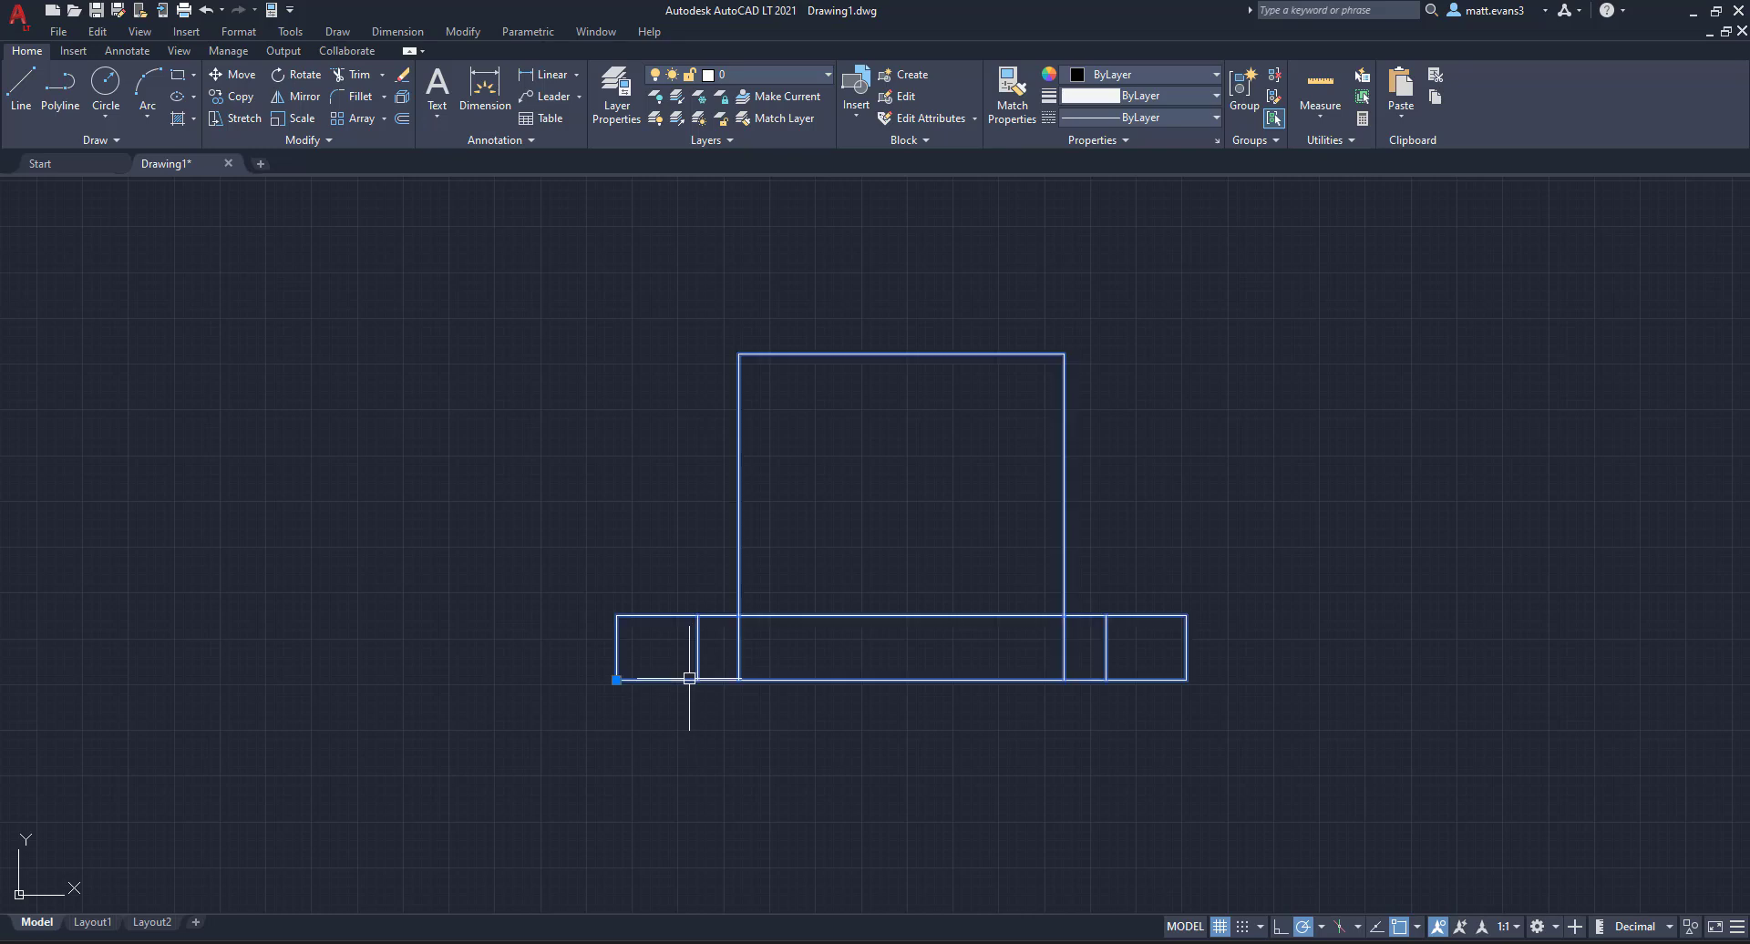
pyautogui.click(616, 679)
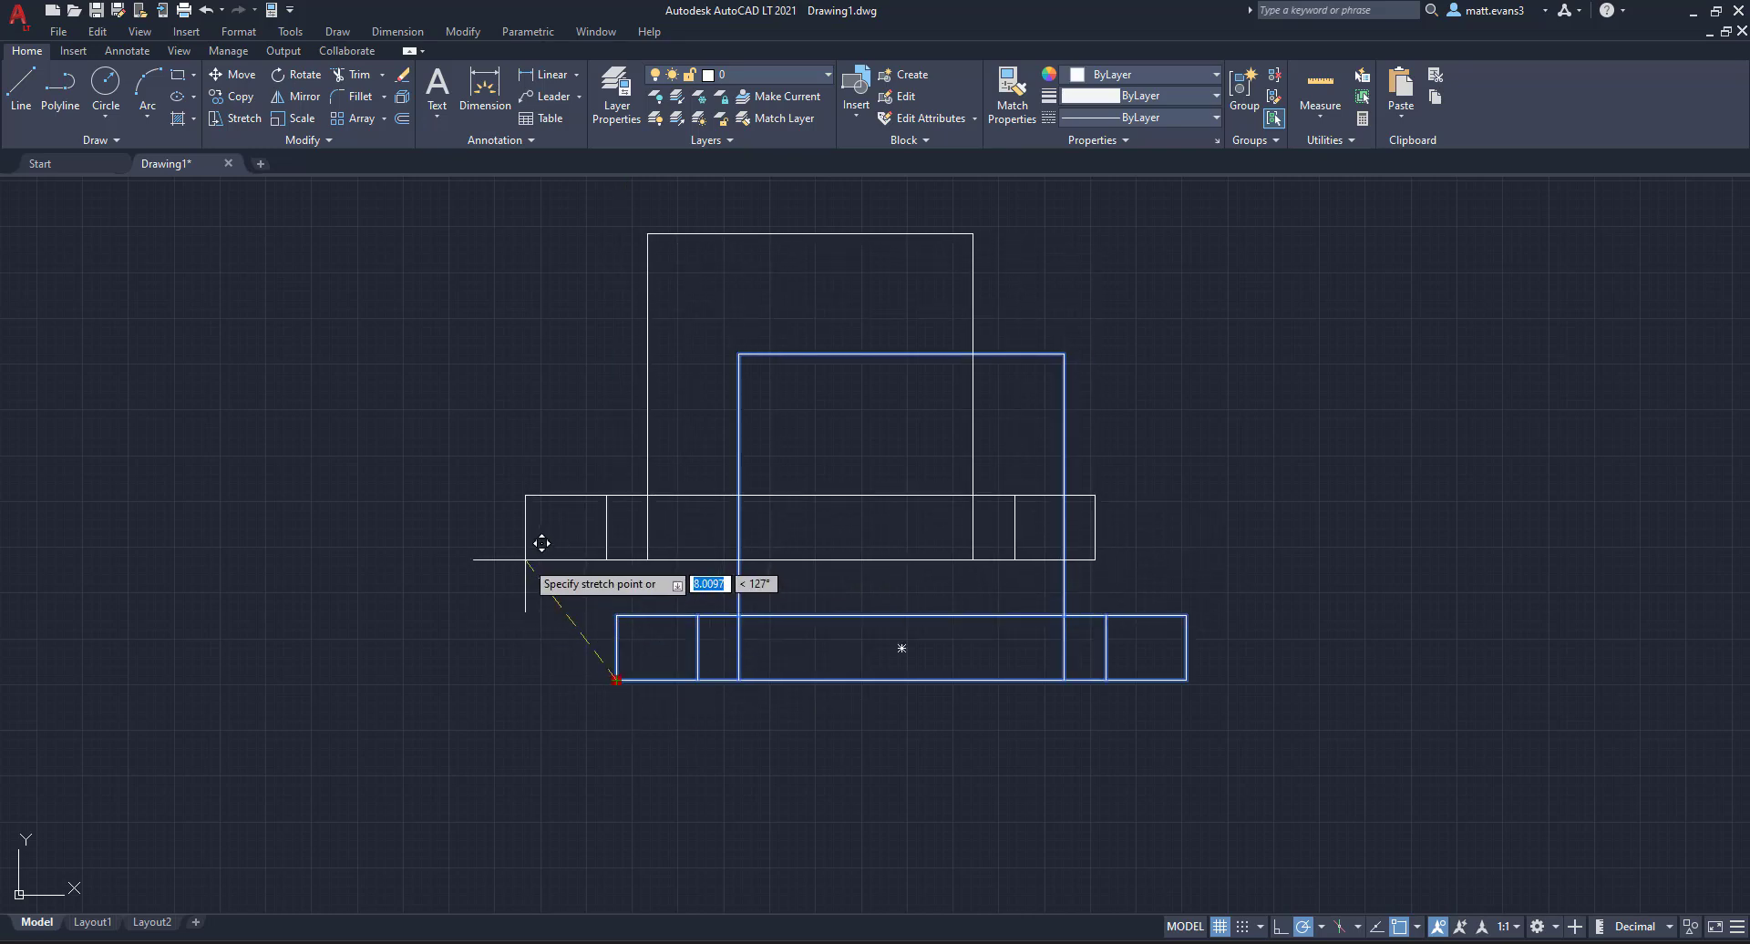
pyautogui.click(525, 560)
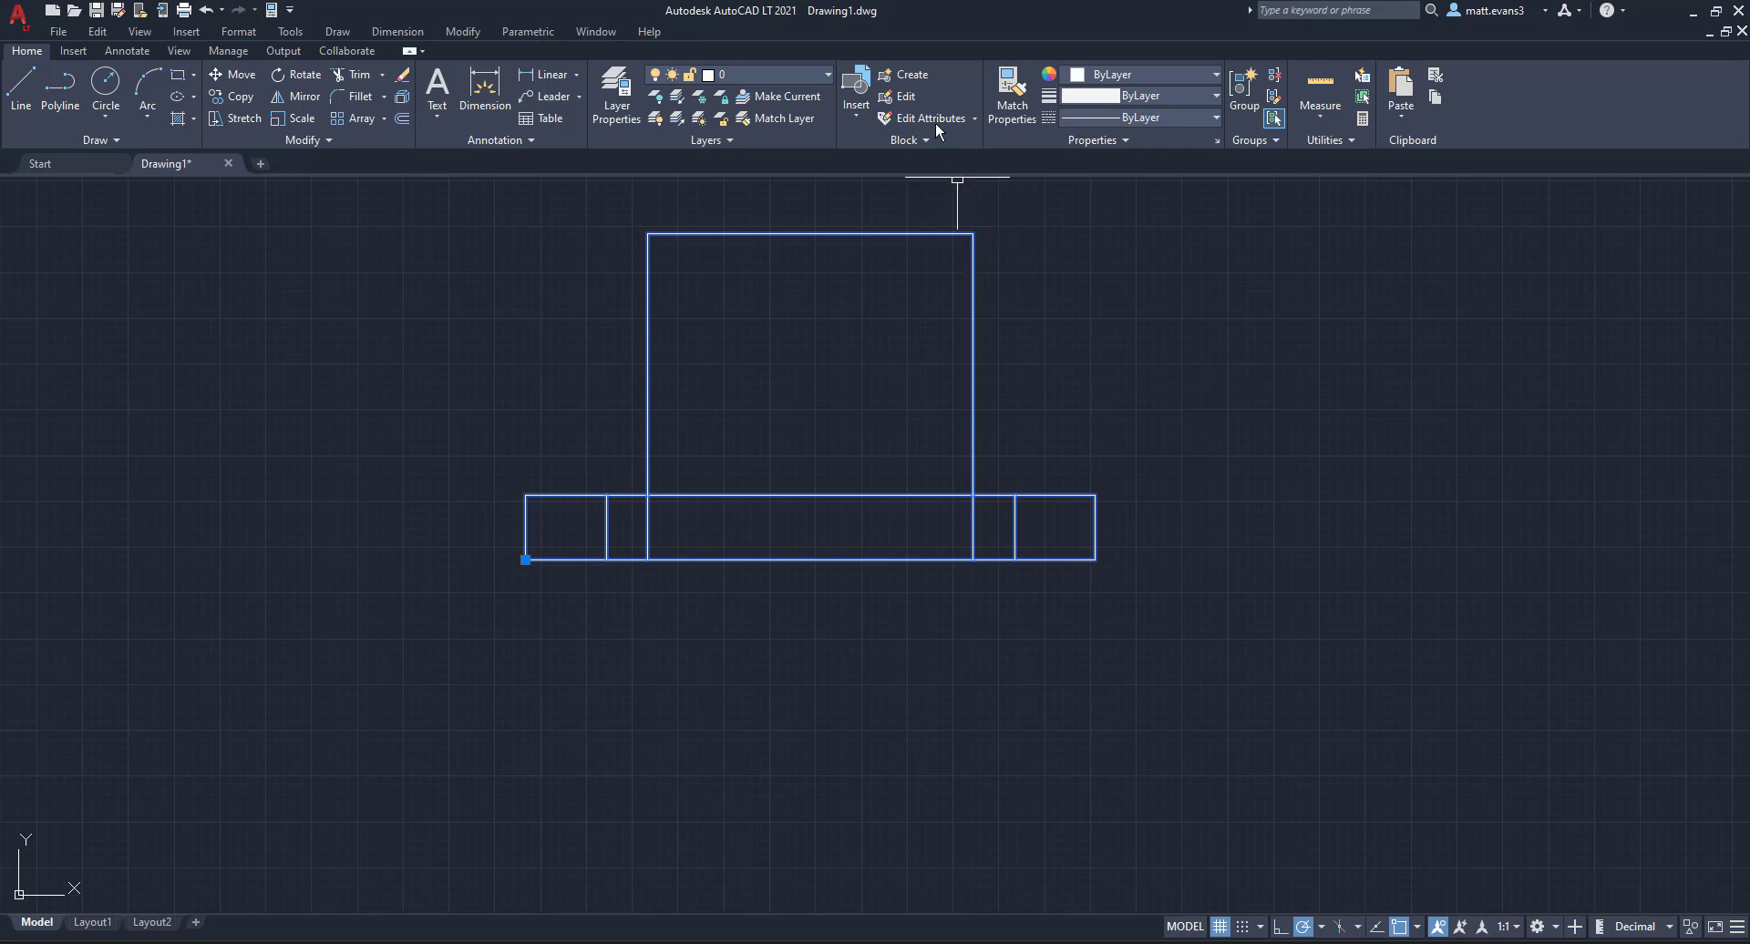
# Reopen the Edit Block Definition list to check Block 1 is no longer dynamic
pyautogui.click(905, 96)
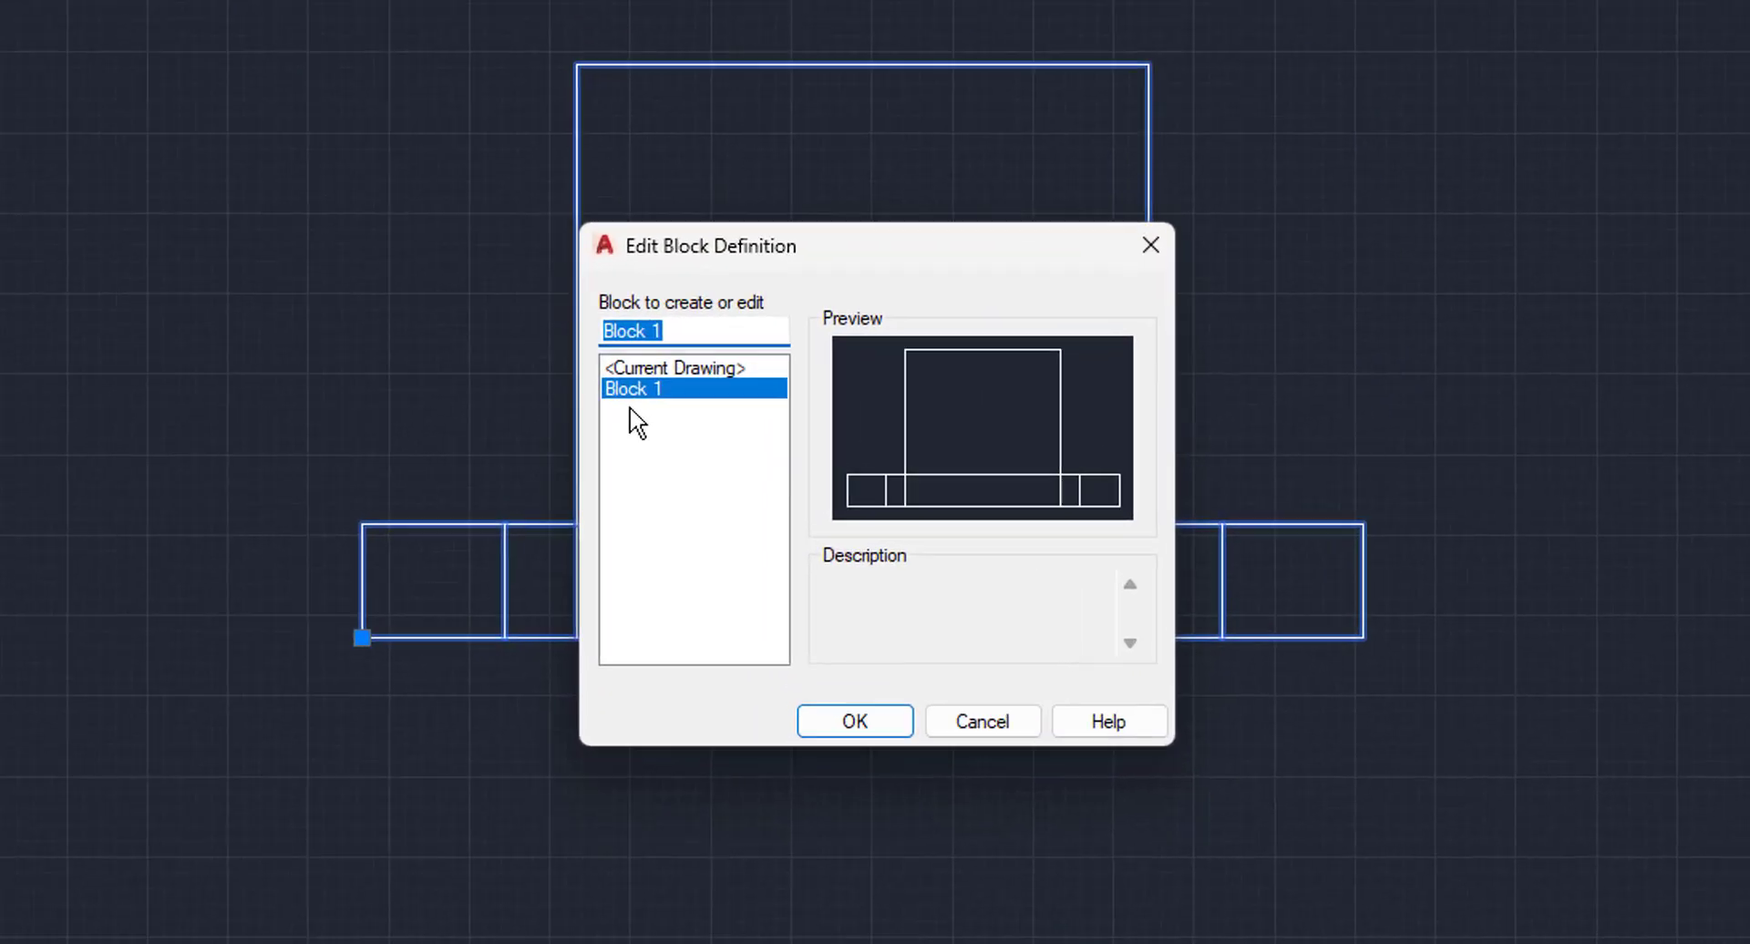